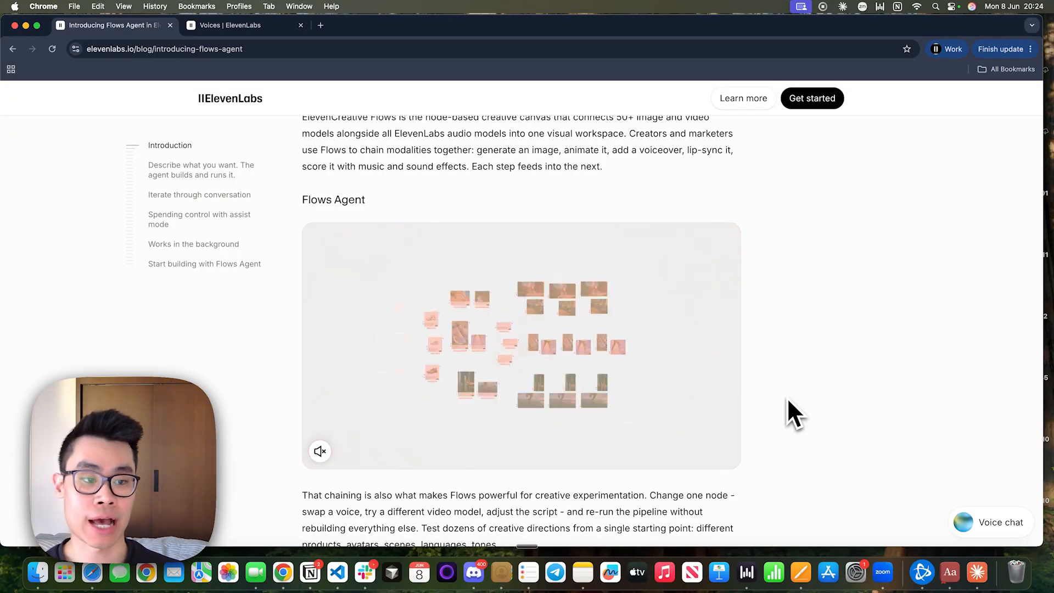
Go to the Flows section of the ElevenLabs app, dismiss its introduction, and create a new flow.
left_click(222, 31)
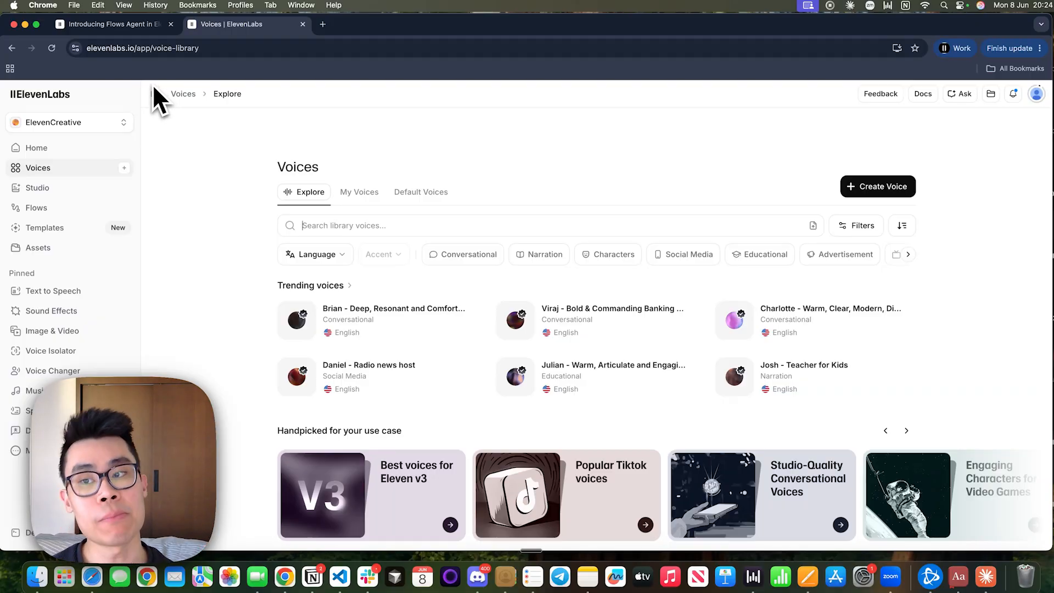
left_click(69, 149)
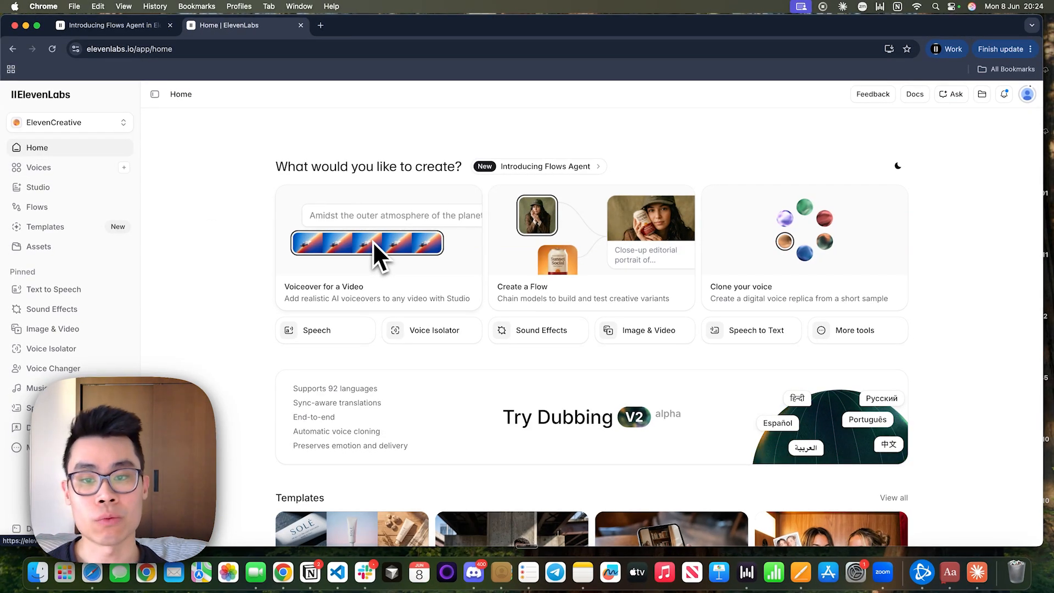
left_click(44, 207)
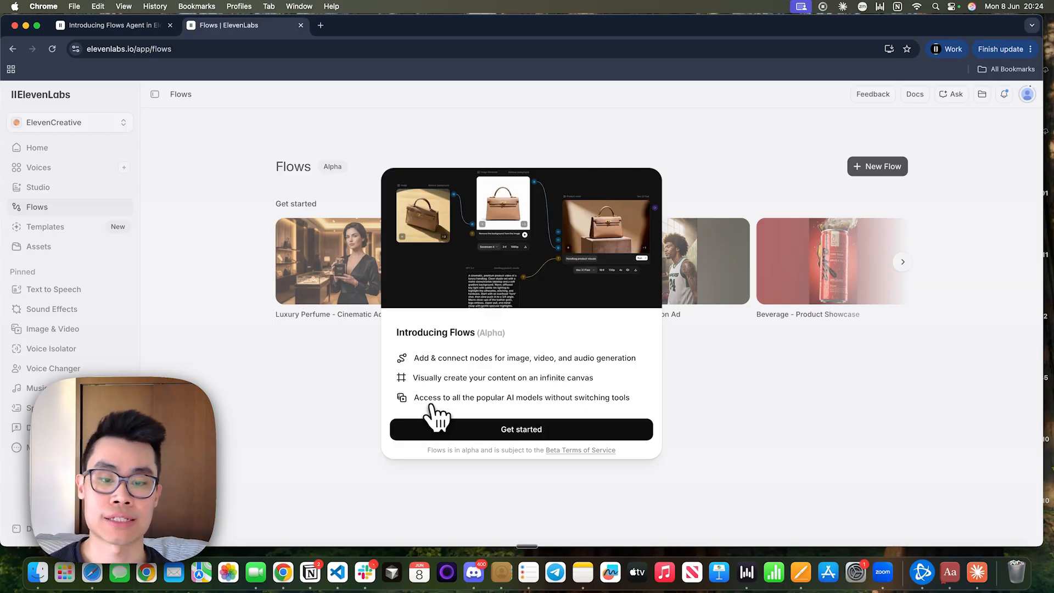
left_click(476, 431)
left_click(866, 168)
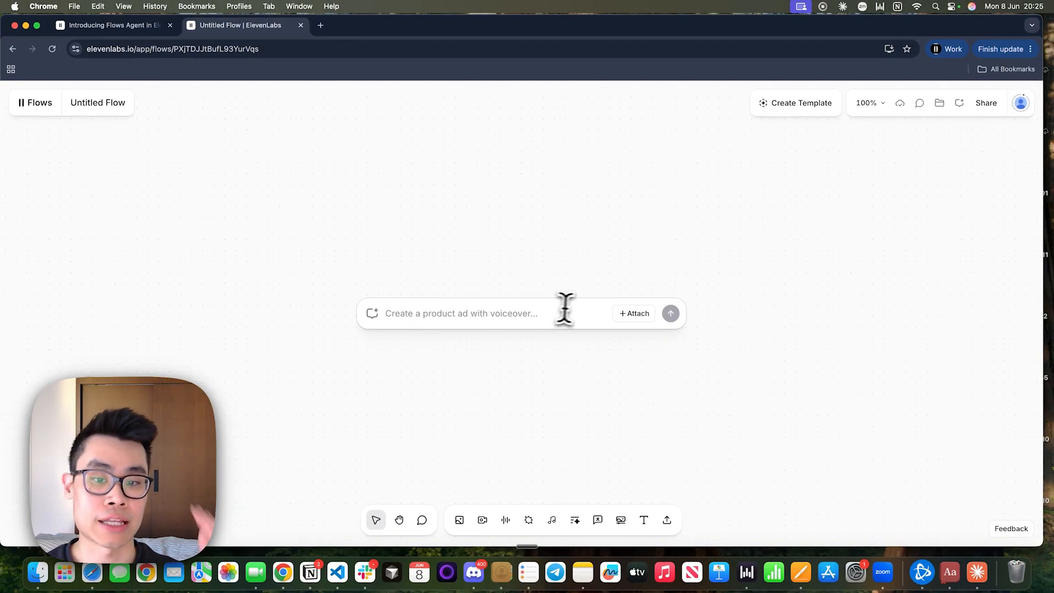
Paste the prompt for a 6-to-8 second vertical 9:16 scented candle social ad and review its opening lines.
left_click(478, 324)
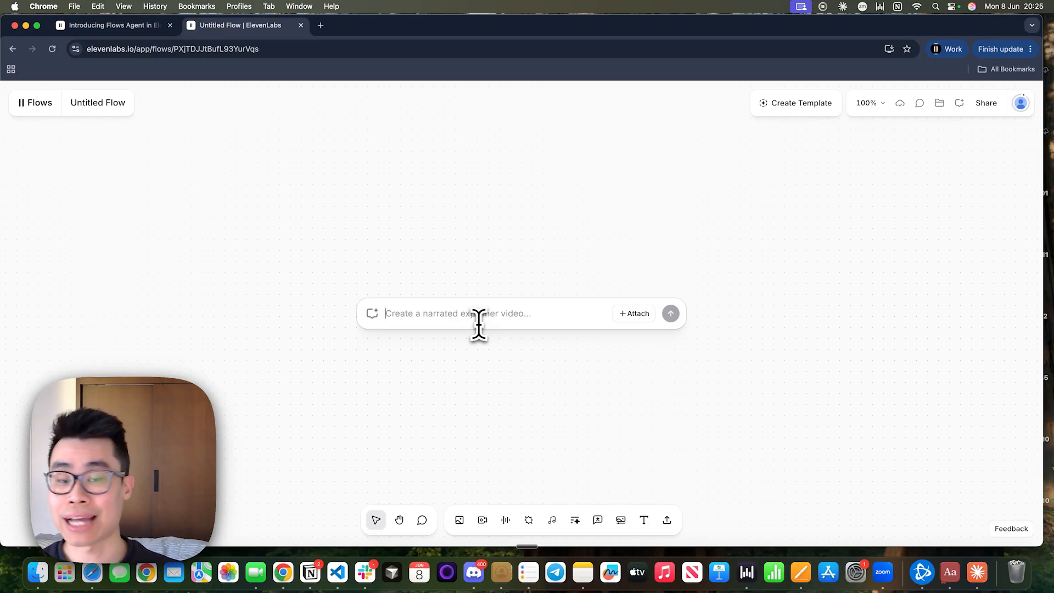
key("super+v")
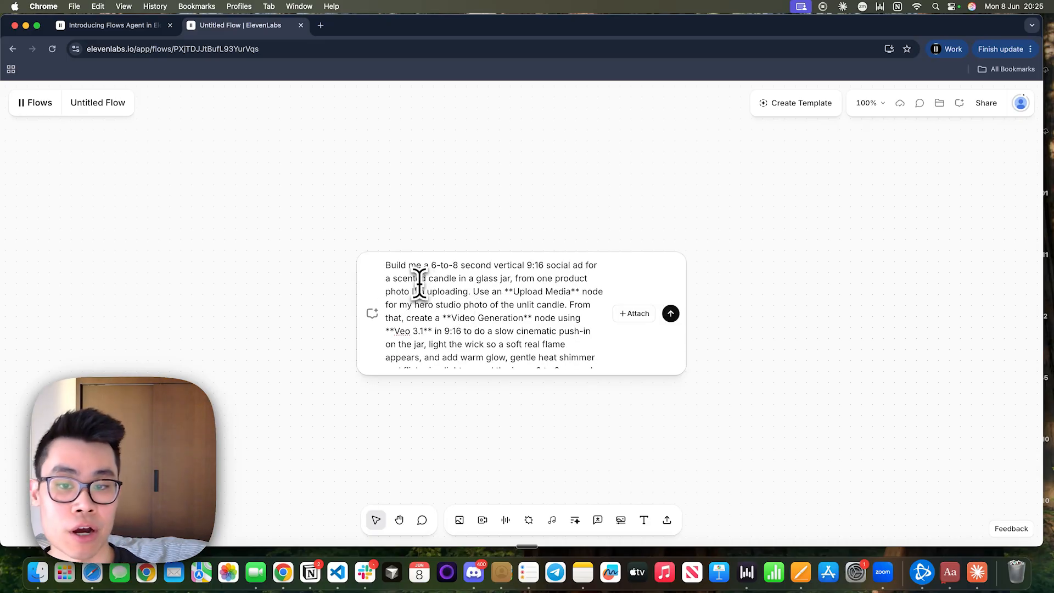
left_click_drag(401, 264, 491, 264)
left_click(459, 265)
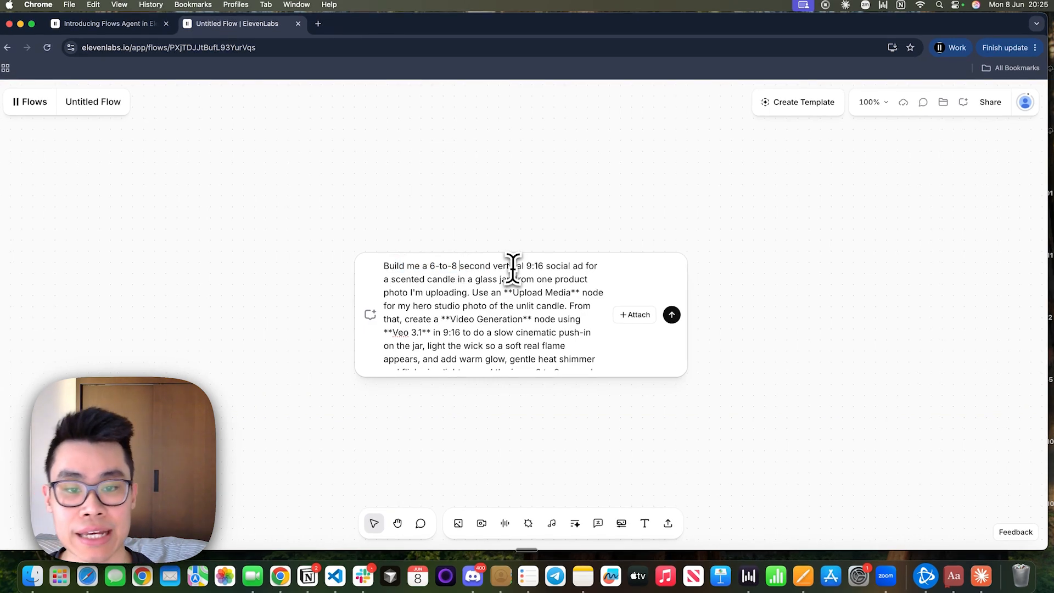
left_click_drag(525, 265, 546, 265)
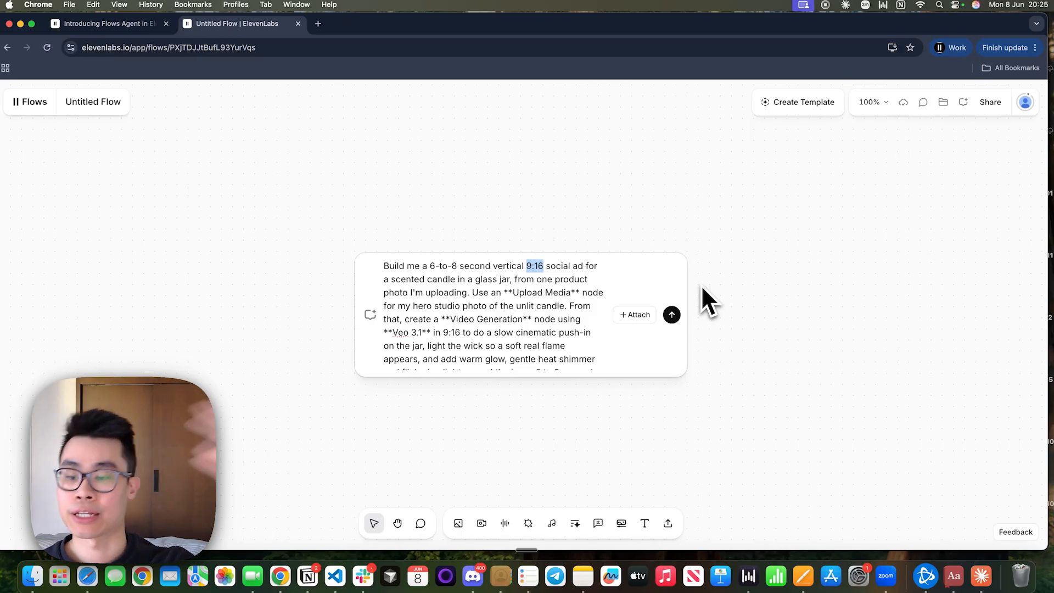
left_click(565, 278)
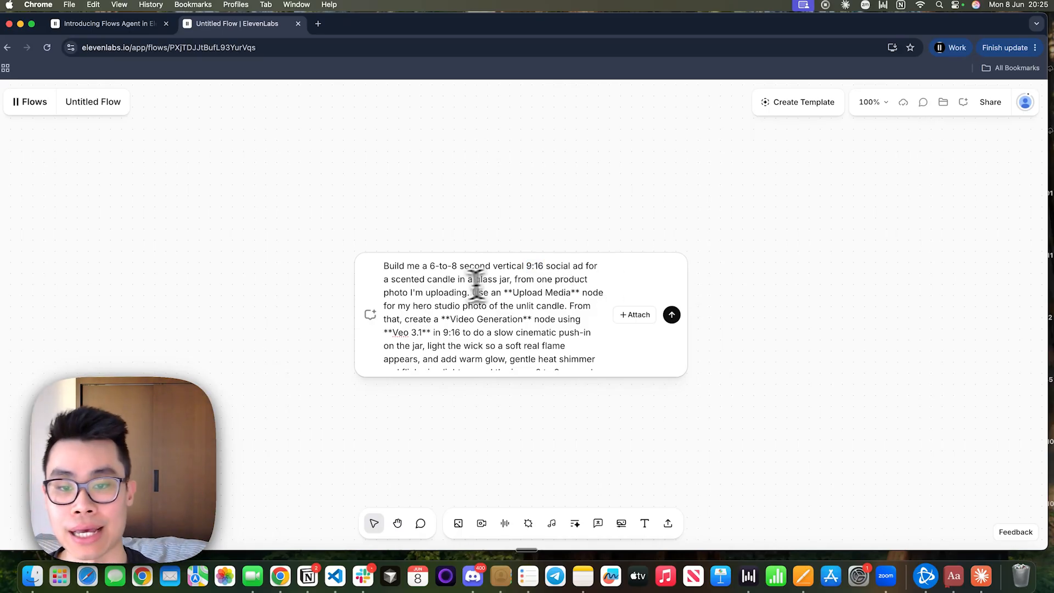
left_click_drag(409, 280, 459, 279)
left_click(451, 278)
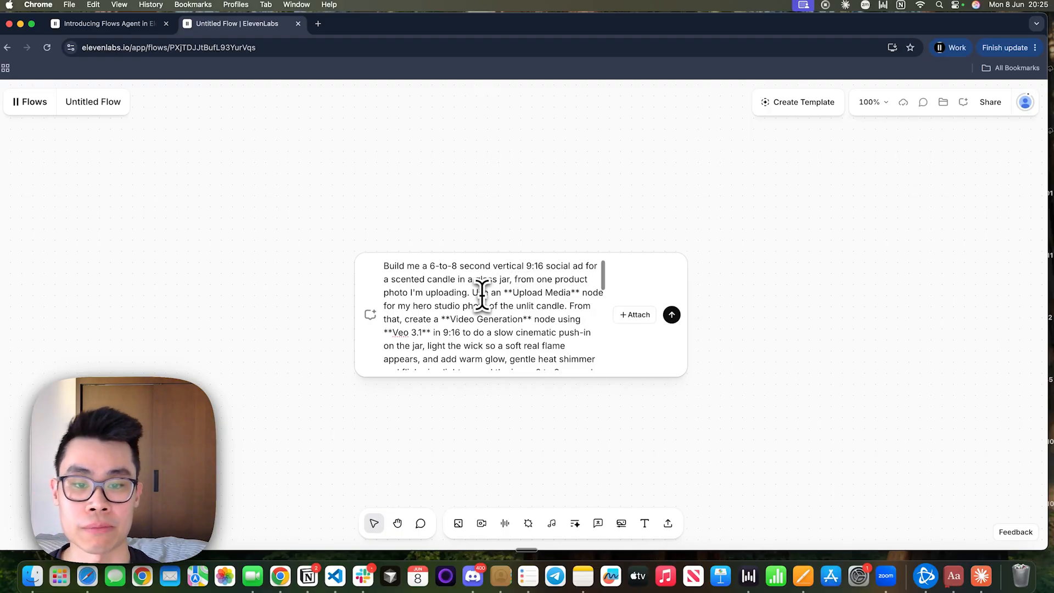
Read the prompt's instructions on the product photo and the Upload Media node.
scroll(481, 295, "down", 1)
left_click_drag(526, 279, 590, 278)
scroll(417, 277, "down", 1)
left_click_drag(399, 283, 543, 289)
left_click(555, 282)
left_click(499, 283)
scroll(454, 312, "down", 1)
Replace the Veo 3.1 model in the prompt's Video Generation instruction with Seedance.
left_click(483, 292)
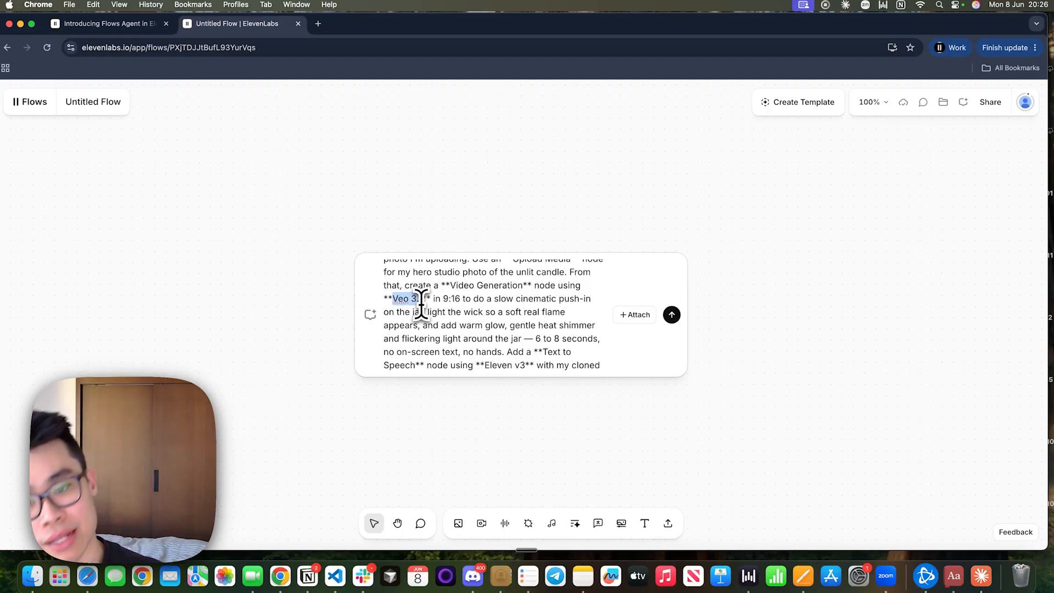
type("Seed")
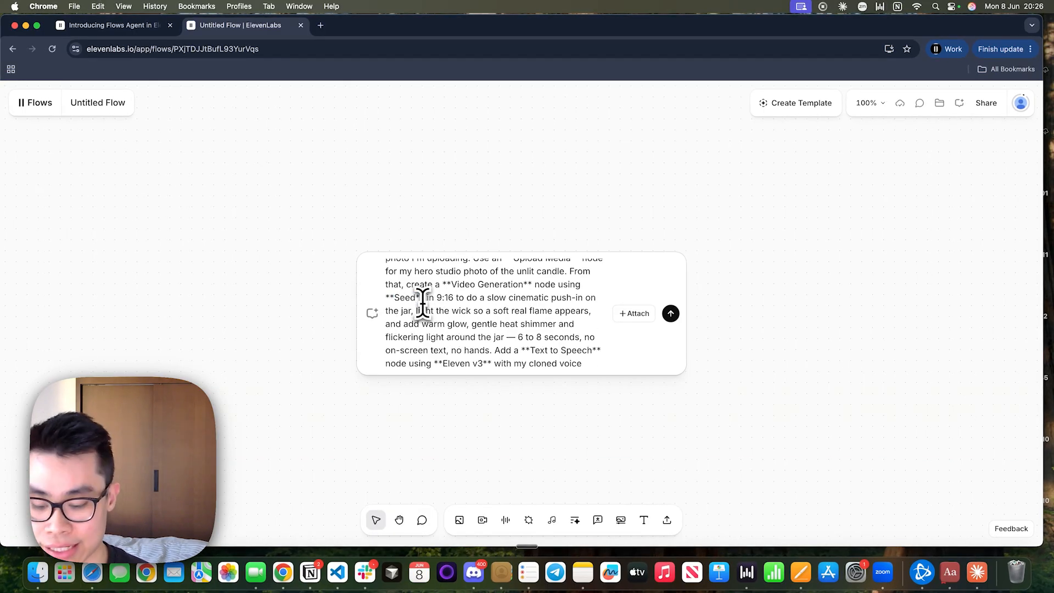
type("ance")
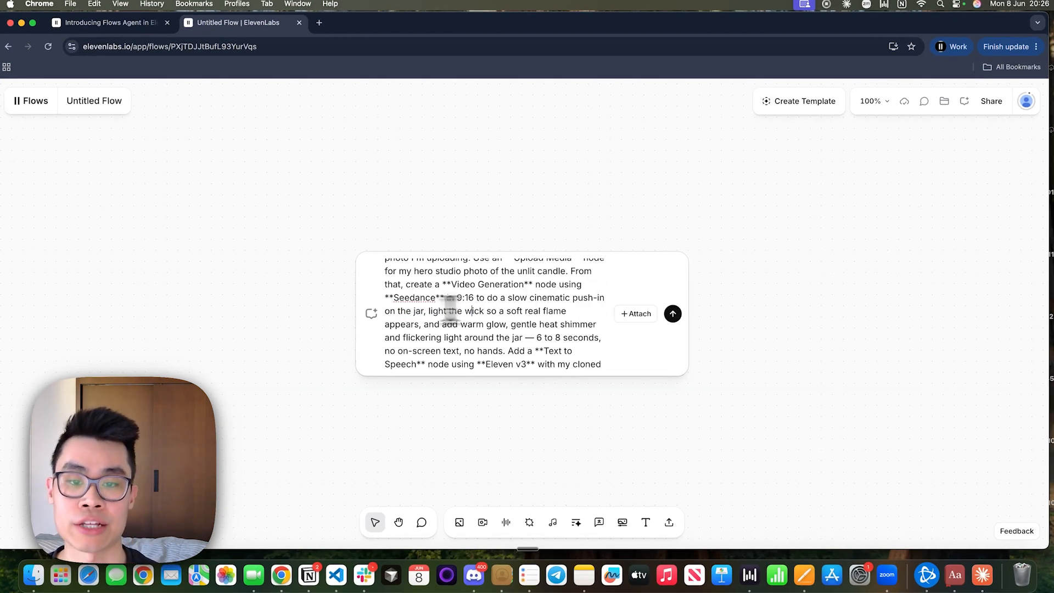
Read the prompt's Video Generation instructions on camera movement, flame lighting, glow, clip length and exclusions.
left_click_drag(427, 309, 393, 285)
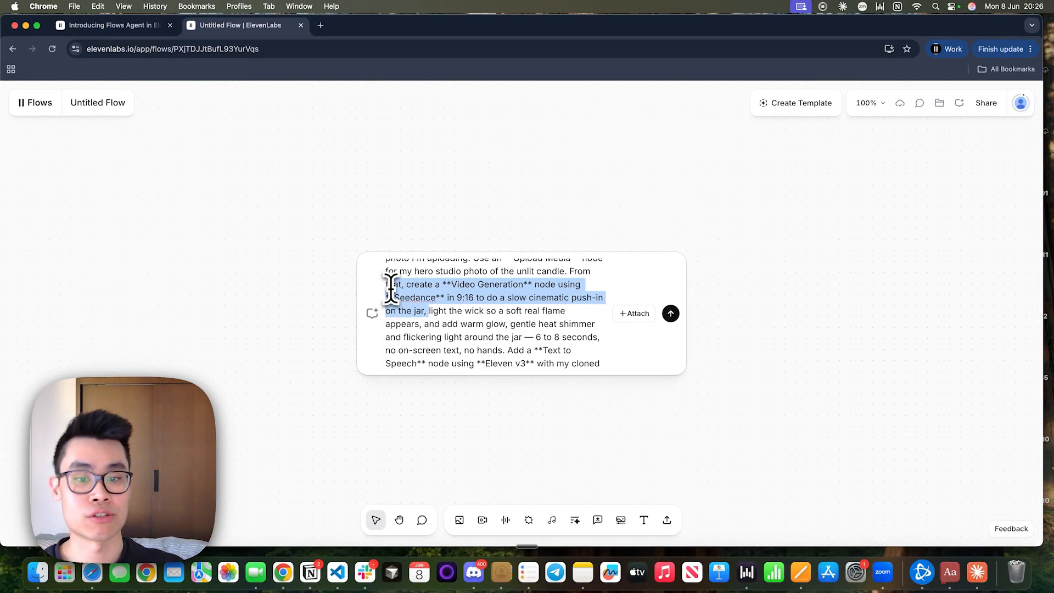
left_click_drag(438, 311, 539, 311)
left_click(540, 311)
left_click_drag(396, 323, 509, 323)
left_click(531, 323)
scroll(439, 321, "down", 1)
left_click_drag(430, 311, 522, 311)
left_click(513, 315)
scroll(551, 318, "down", 1)
scroll(551, 318, "down", 2)
left_click_drag(400, 296, 504, 298)
left_click(465, 299)
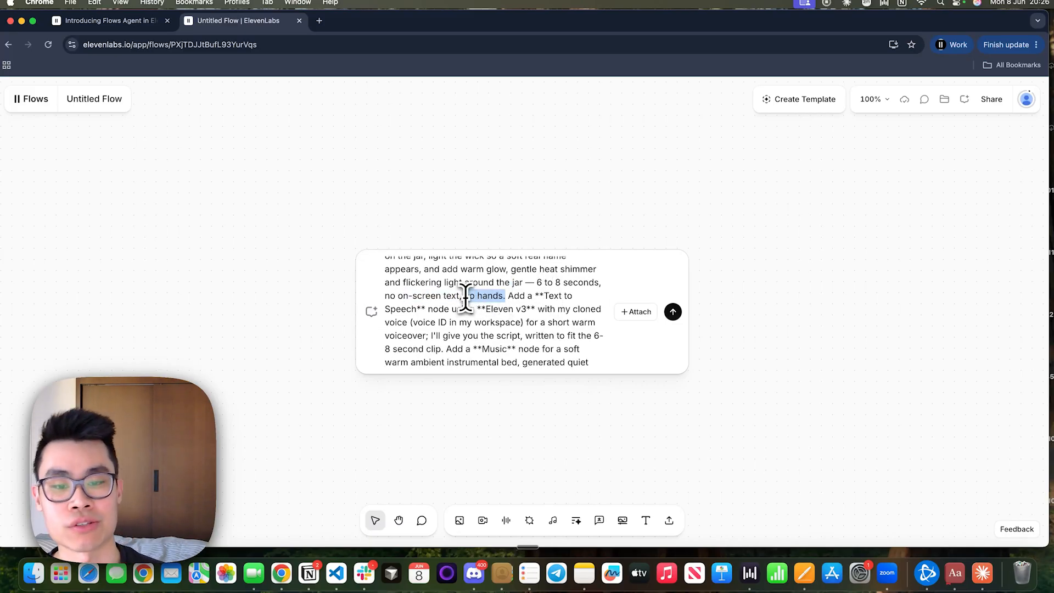
Read the prompt's Text to Speech instructions on the voice model, cloned voice and voiceover script.
left_click(462, 331)
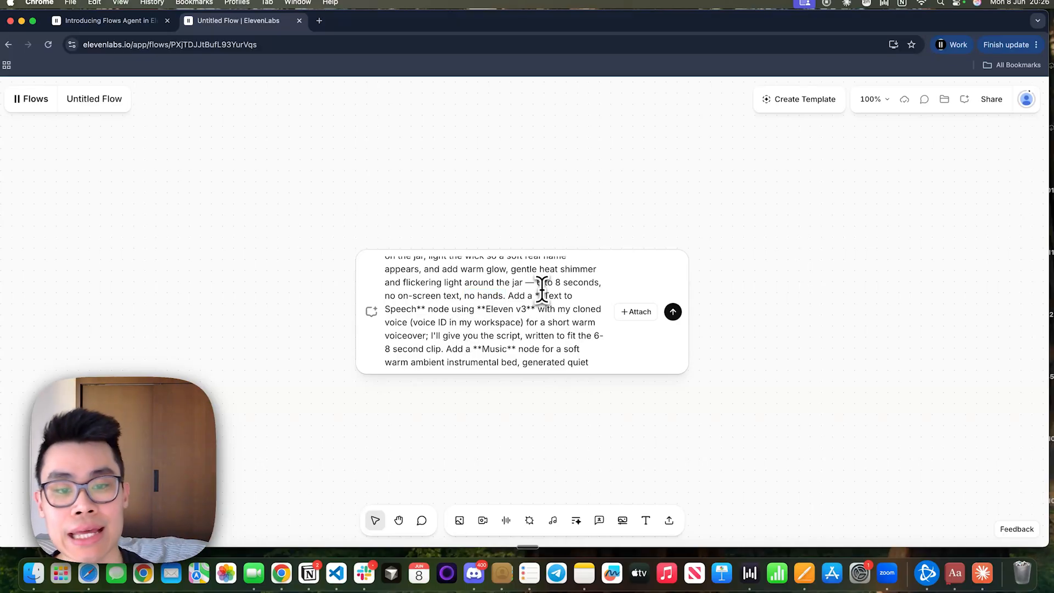
left_click_drag(429, 310, 487, 310)
left_click(482, 314)
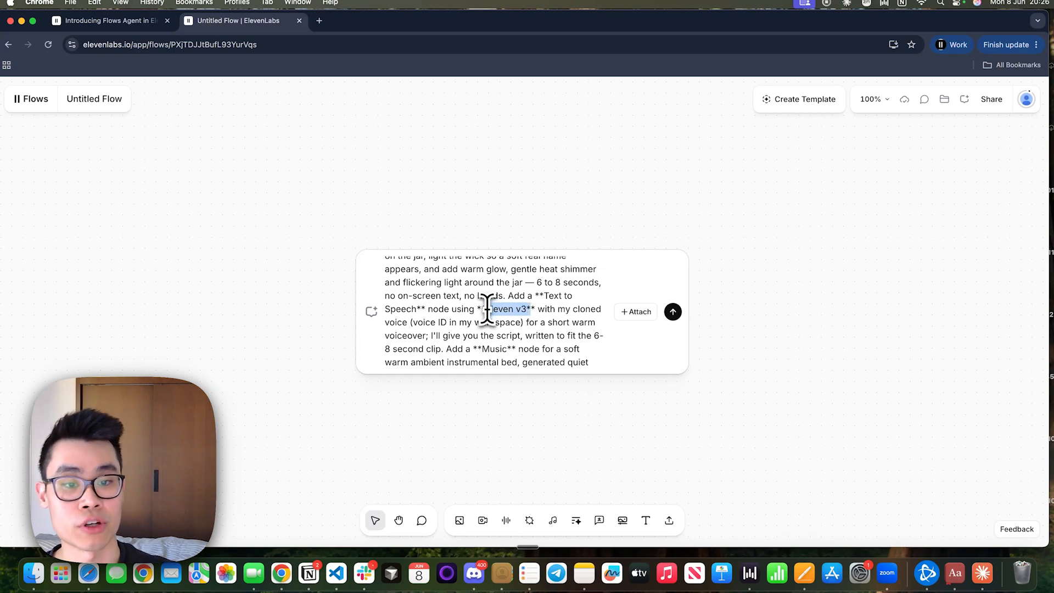
left_click(540, 309)
left_click_drag(413, 324, 531, 328)
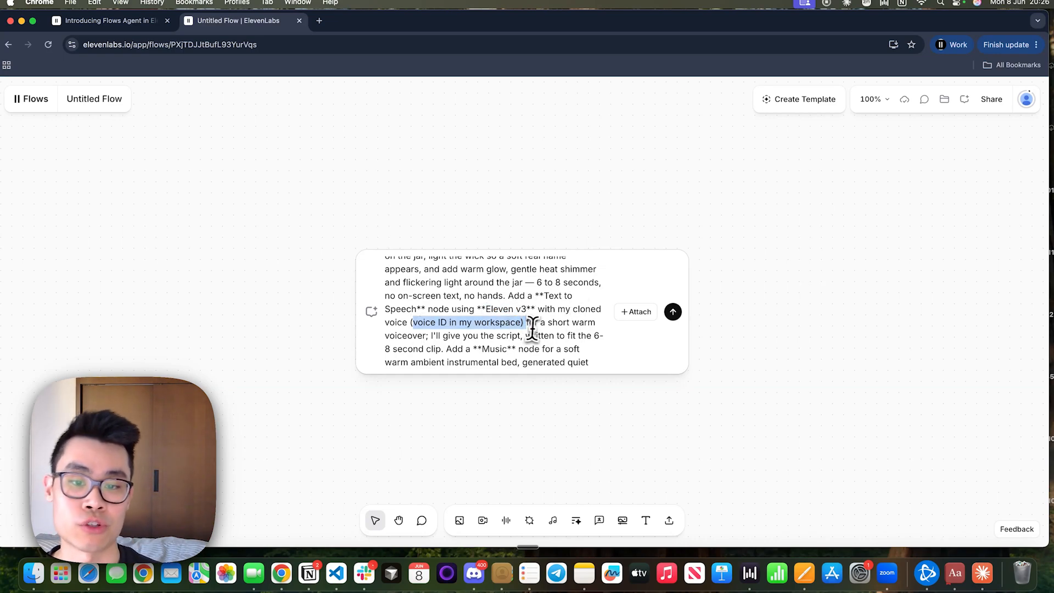
scroll(535, 316, "down", 1)
left_click(548, 301)
Read the prompt's Music node instructions on the ambient instrumental bed and its level under the voice.
scroll(406, 329, "down", 3)
left_click_drag(447, 294, 580, 296)
left_click_drag(396, 306, 520, 305)
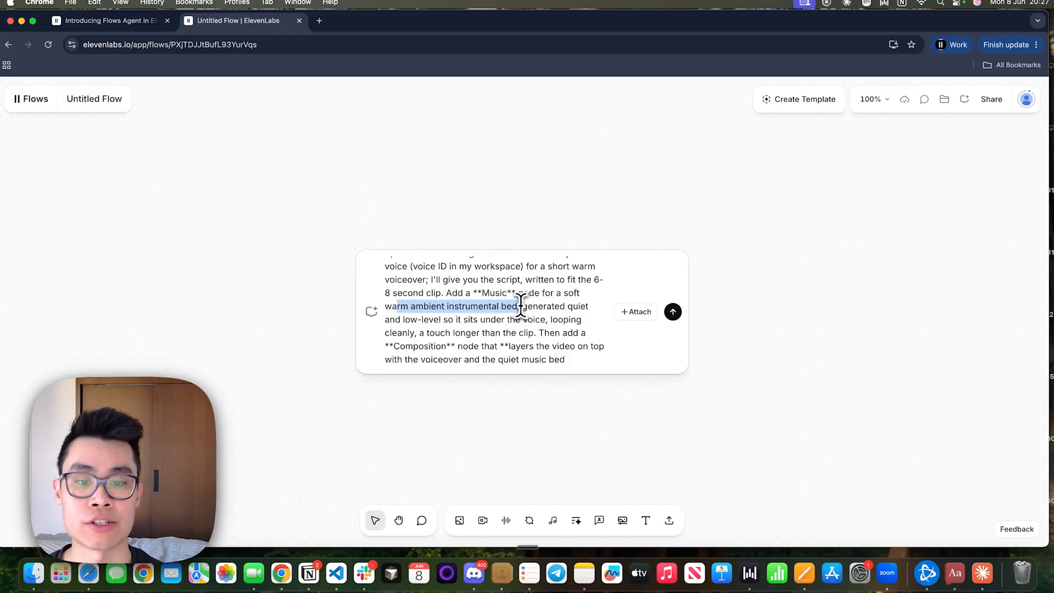
left_click(520, 305)
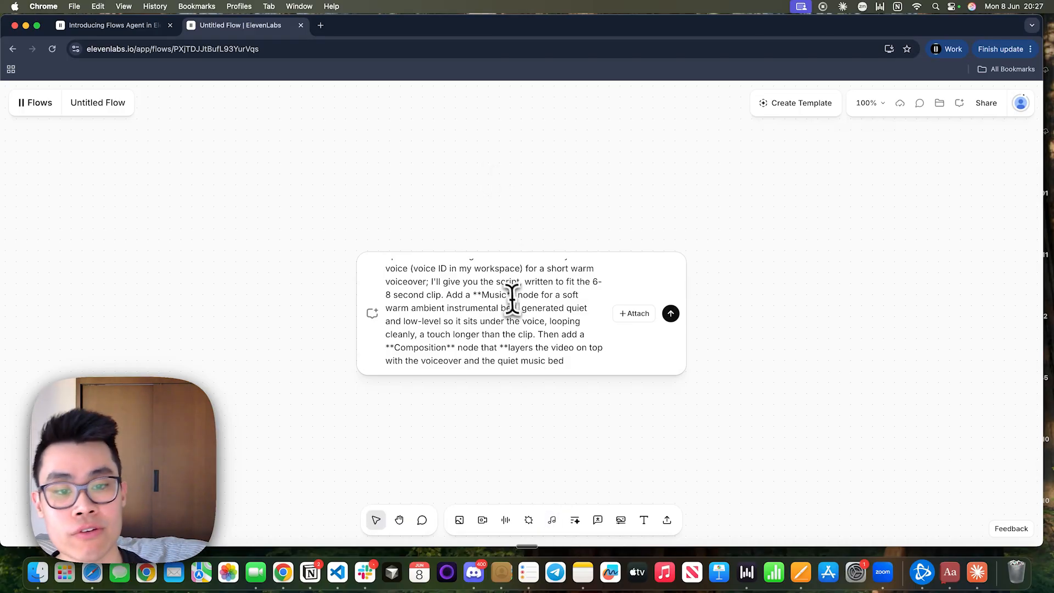
scroll(525, 313, "down", 1)
scroll(526, 313, "down", 1)
left_click_drag(435, 304, 564, 306)
left_click(555, 302)
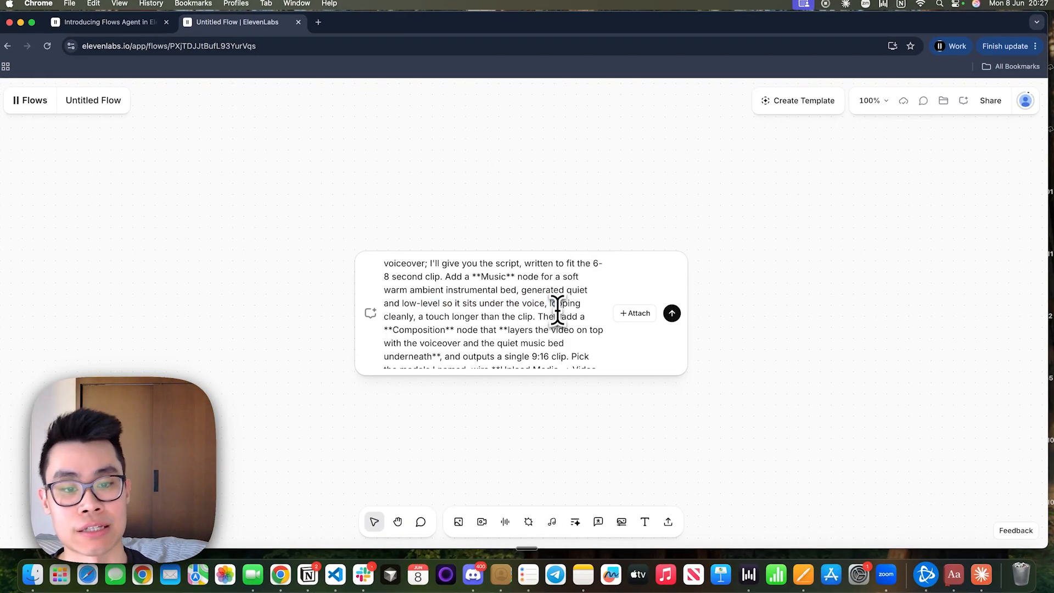
Read the prompt's Composition node instructions on layering the video, voiceover and music.
scroll(554, 318, "down", 2)
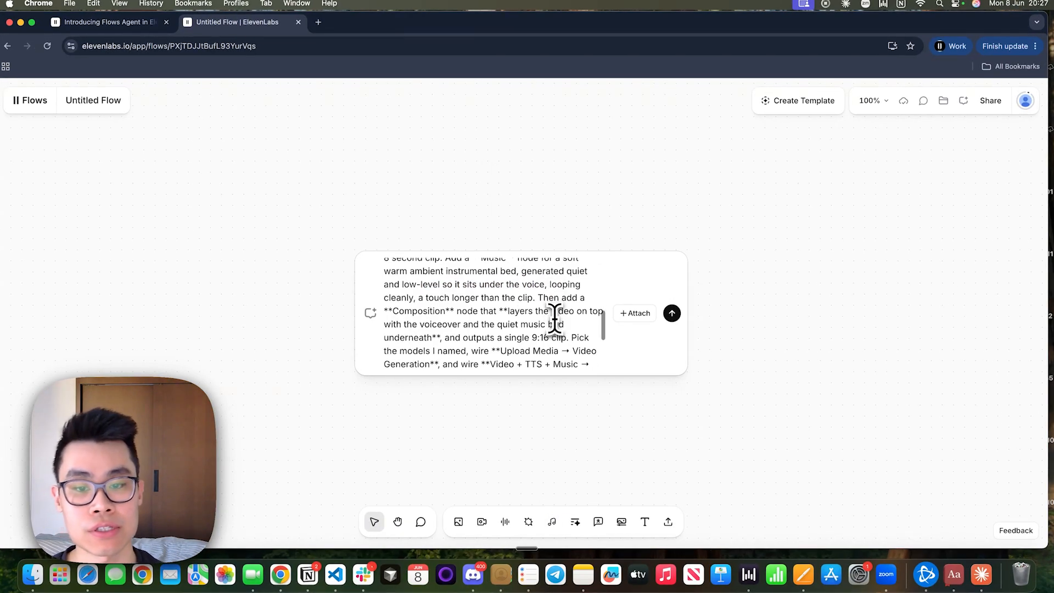
scroll(466, 316, "down", 1)
left_click_drag(399, 295, 556, 313)
left_click(460, 298)
left_click_drag(411, 322, 442, 324)
left_click(445, 322)
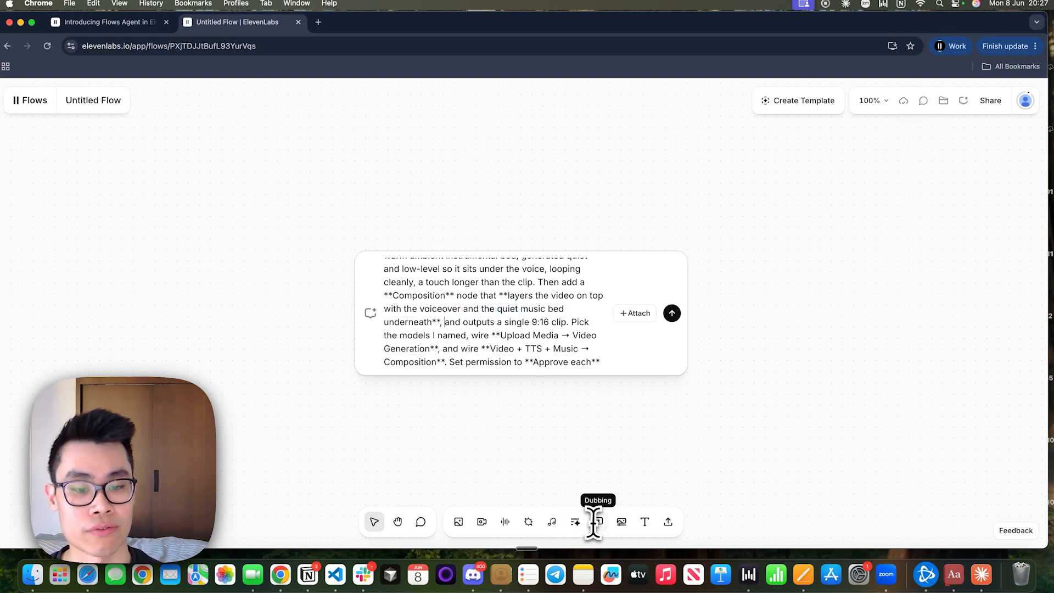
Add a Composition node to the canvas to view it, and delete it again.
left_click(623, 522)
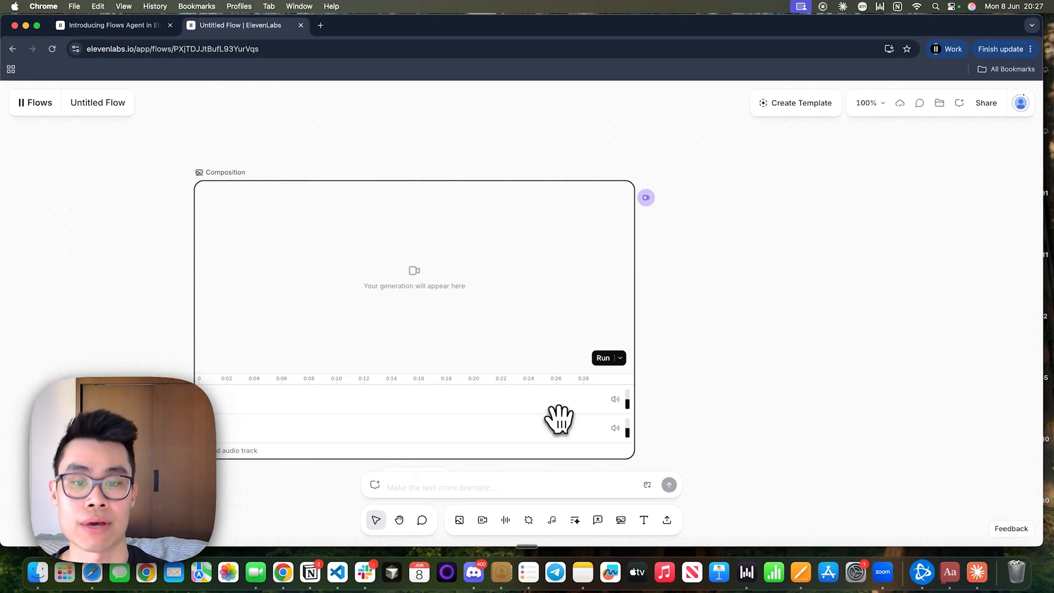
key("BackSpace")
Paste the candle ad prompt into the empty flow again and review its node wiring and approval instructions.
key("super+v")
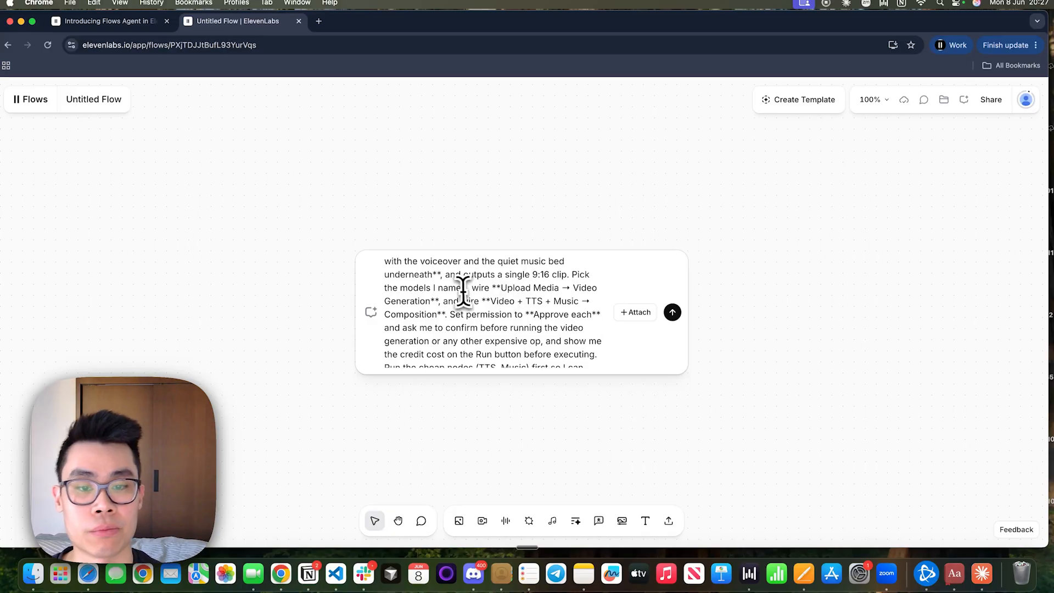
left_click_drag(462, 287, 496, 329)
left_click(497, 302)
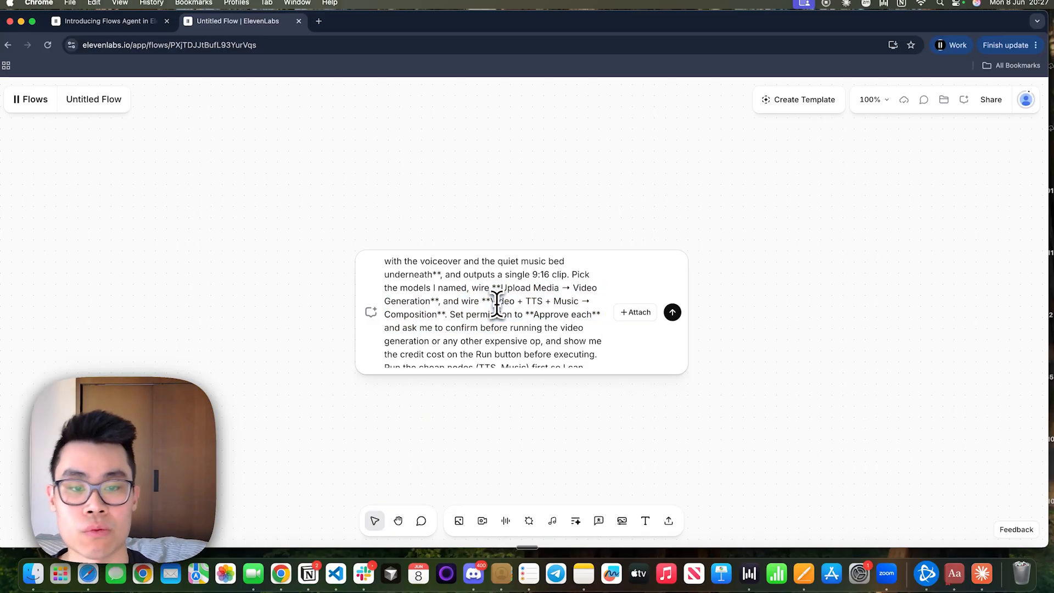
left_click(560, 301)
scroll(532, 346, "down", 2)
scroll(500, 296, "up", 10)
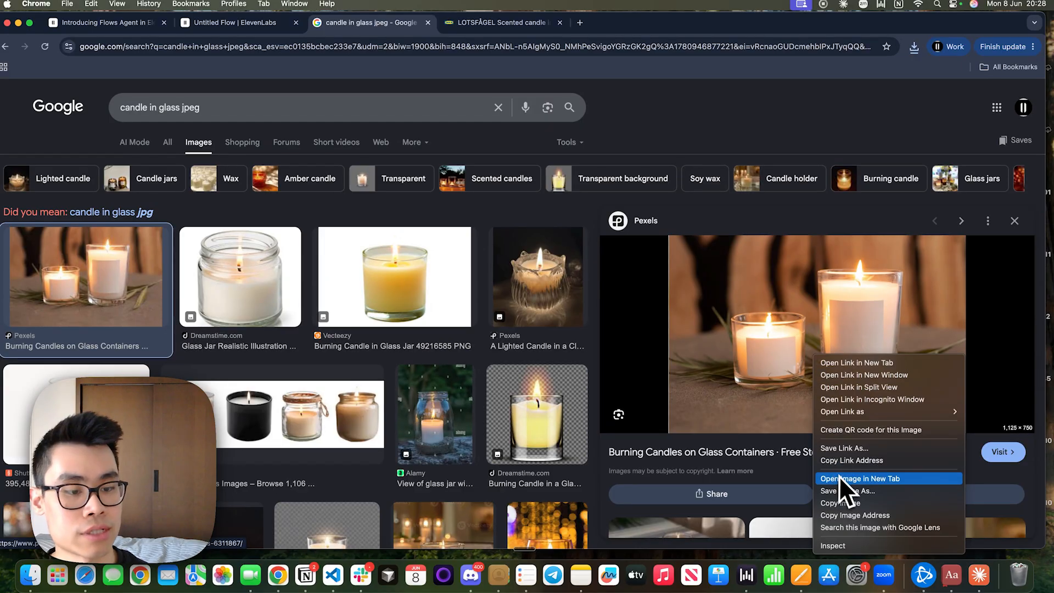
Save the Pexels burning candles image from the image search to Downloads as pexels-photo-6311867.
left_click(838, 475)
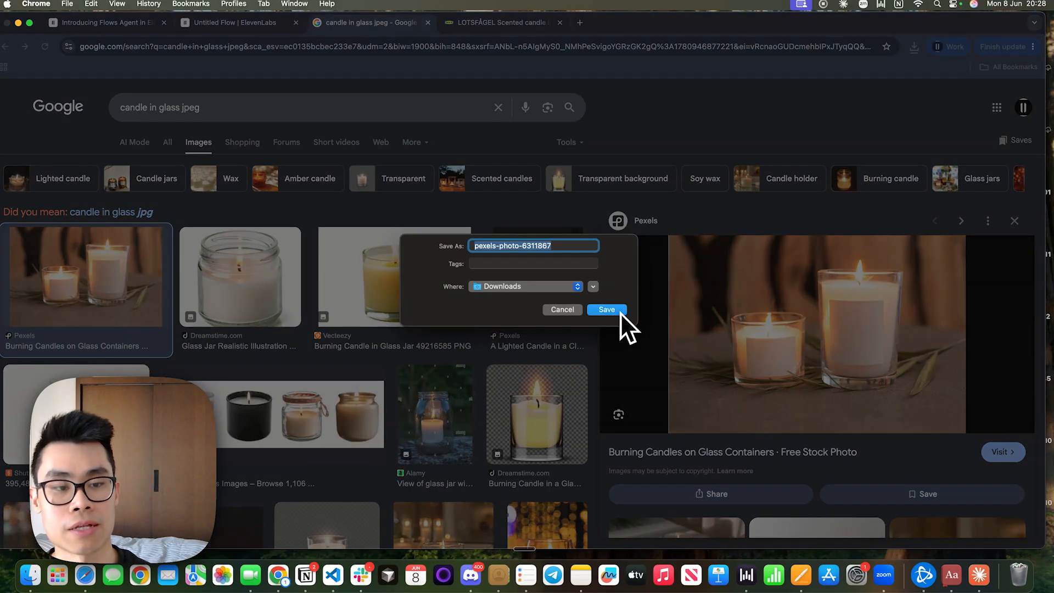
left_click(620, 311)
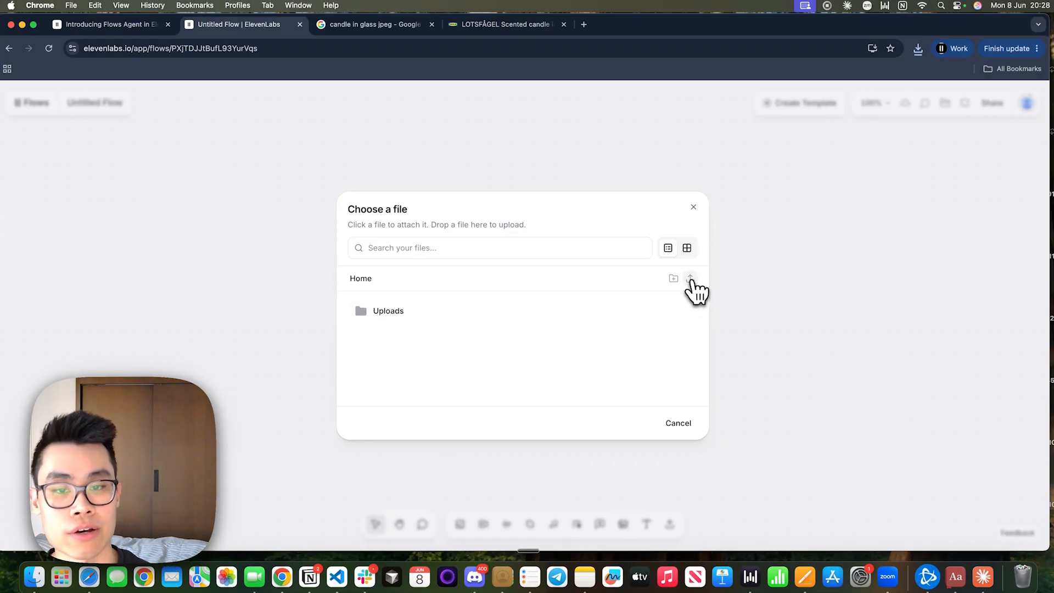
Upload pexels-photo-6311867.jpeg, attach it to the candle ad prompt, and submit the prompt to the Flows Agent.
left_click(684, 276)
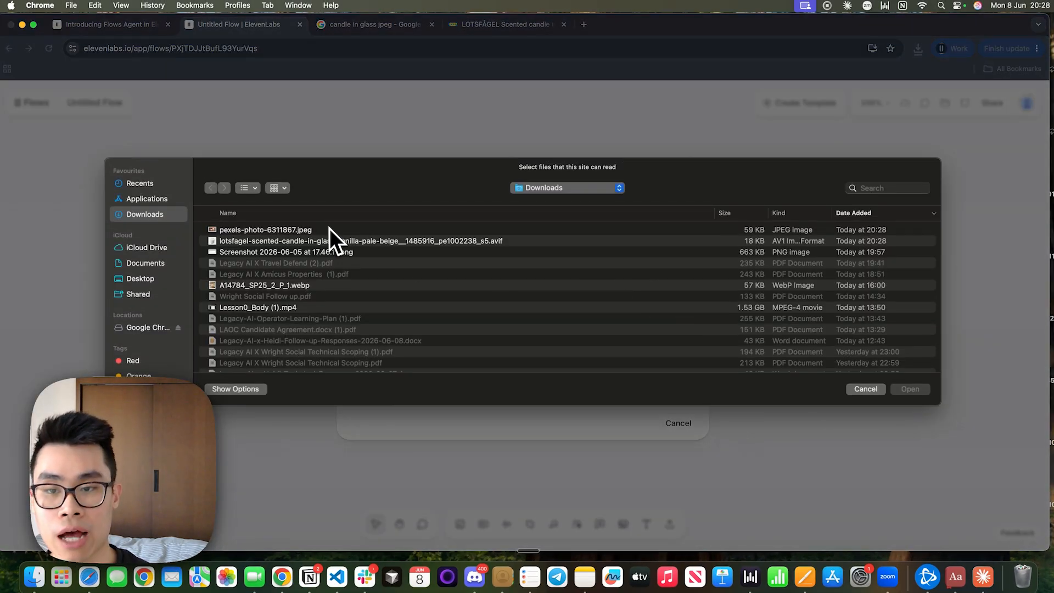
left_click(329, 229)
left_click(909, 388)
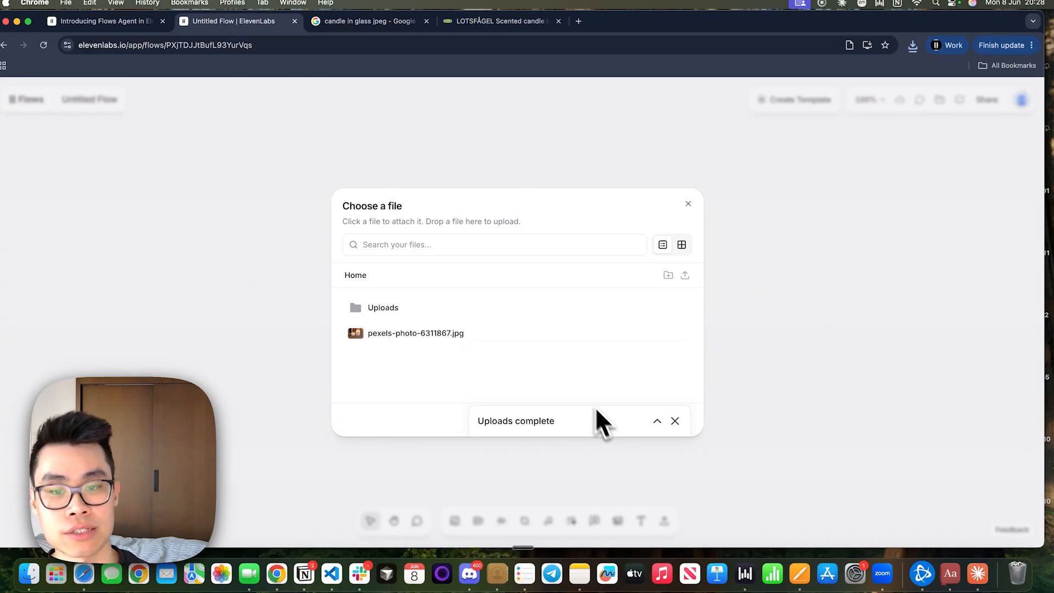
left_click(555, 334)
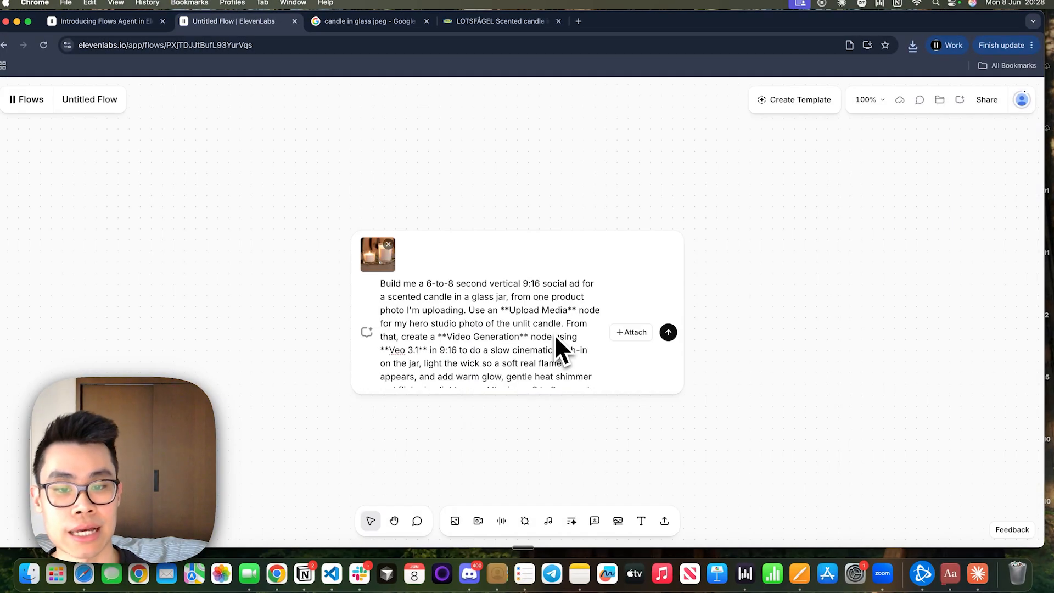
left_click(667, 332)
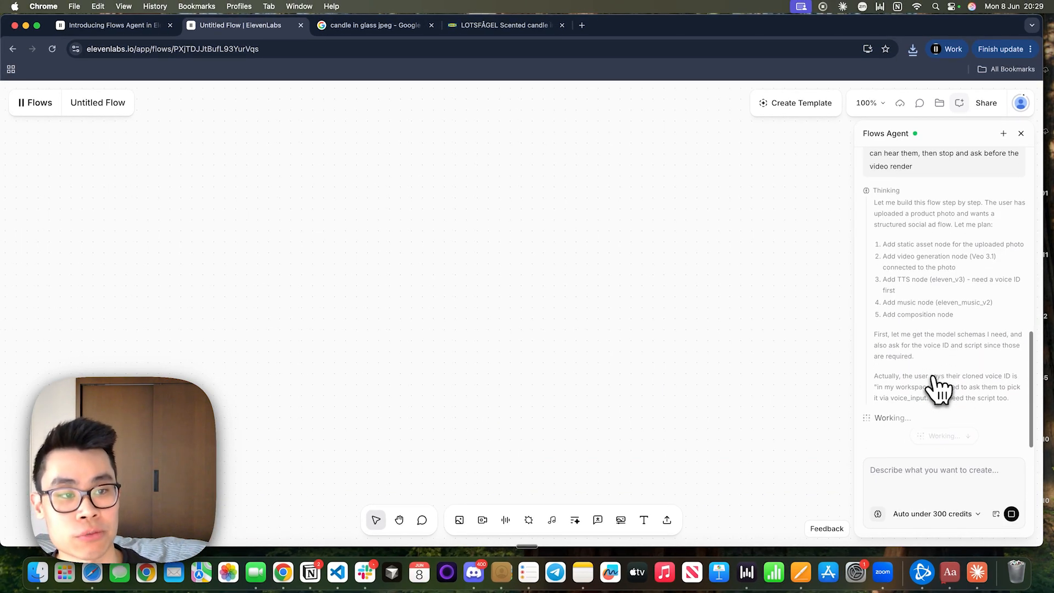
Examine the Flows Agent's permission options and its request for a voiceover voice.
left_click(961, 518)
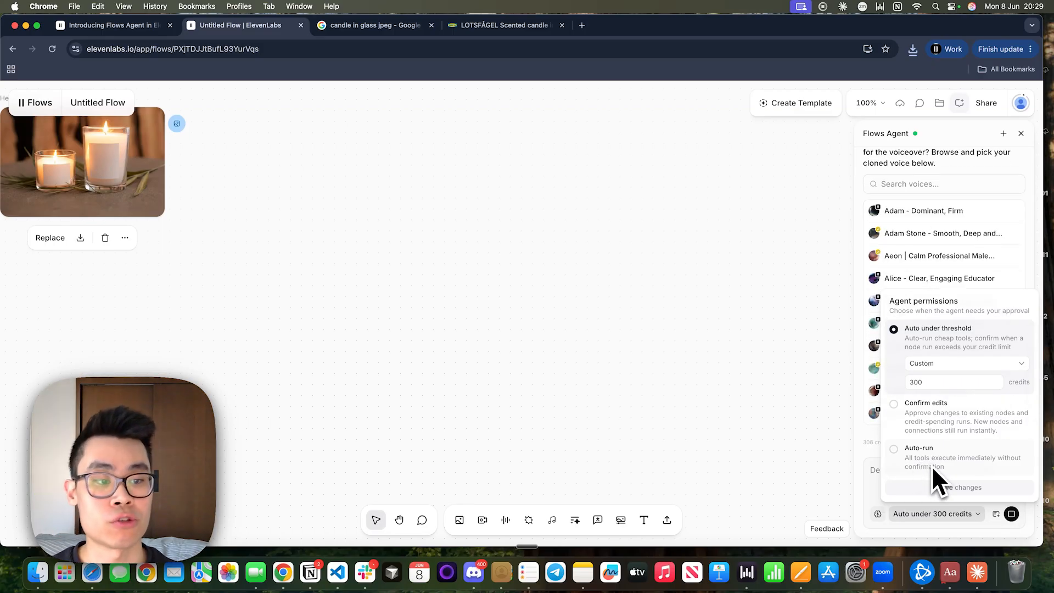
left_click(861, 479)
scroll(944, 325, "up", 5)
scroll(922, 319, "down", 5)
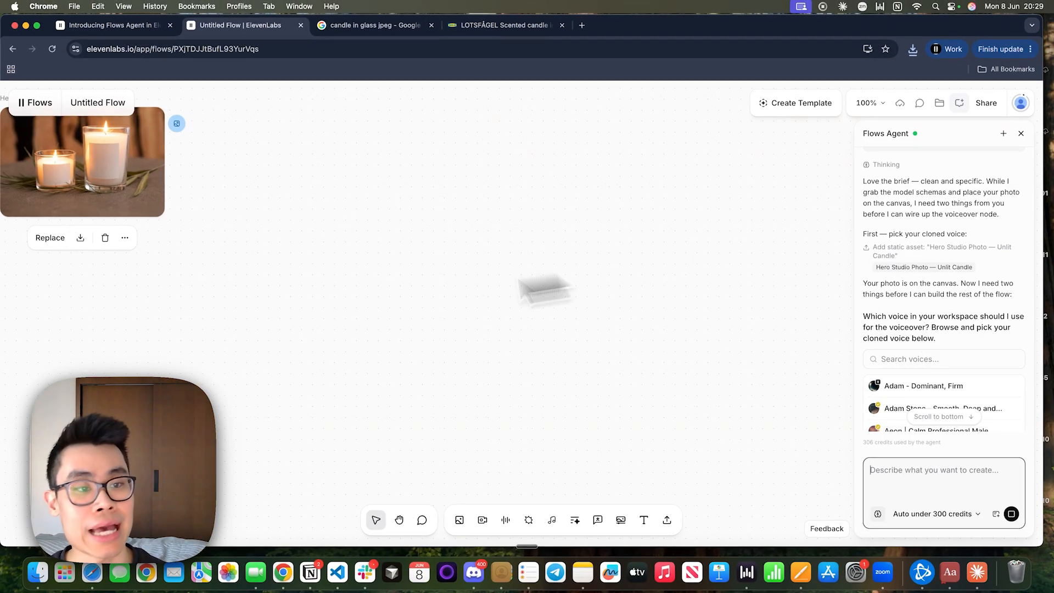
Review the Flows Agent's voice question and choose Bella - Professional, Bright, Warm as the voiceover voice.
scroll(224, 264, "down", 3)
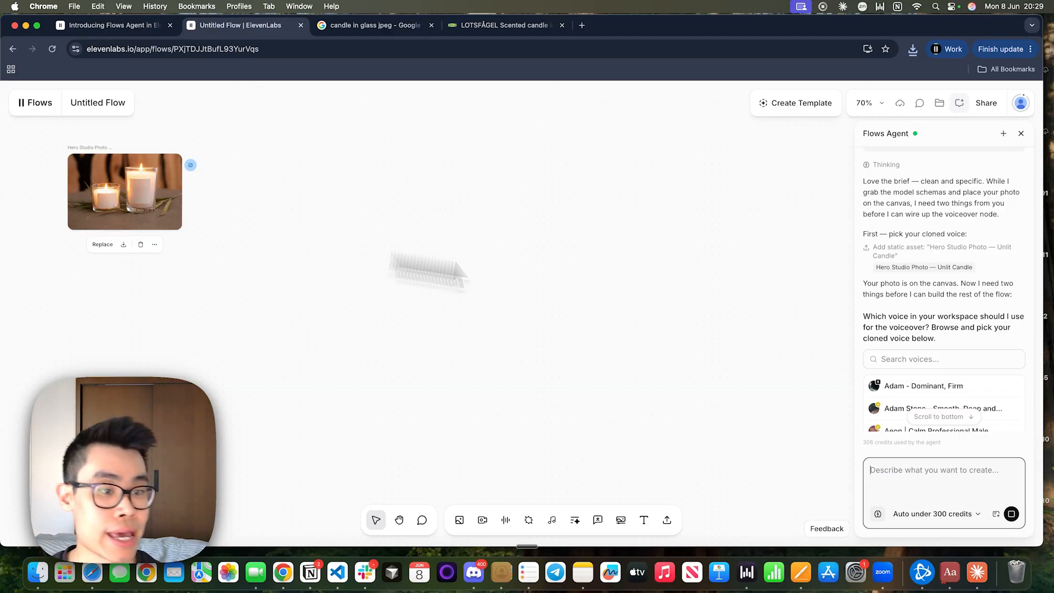
scroll(1010, 389, "down", 1)
left_click_drag(863, 285, 963, 299)
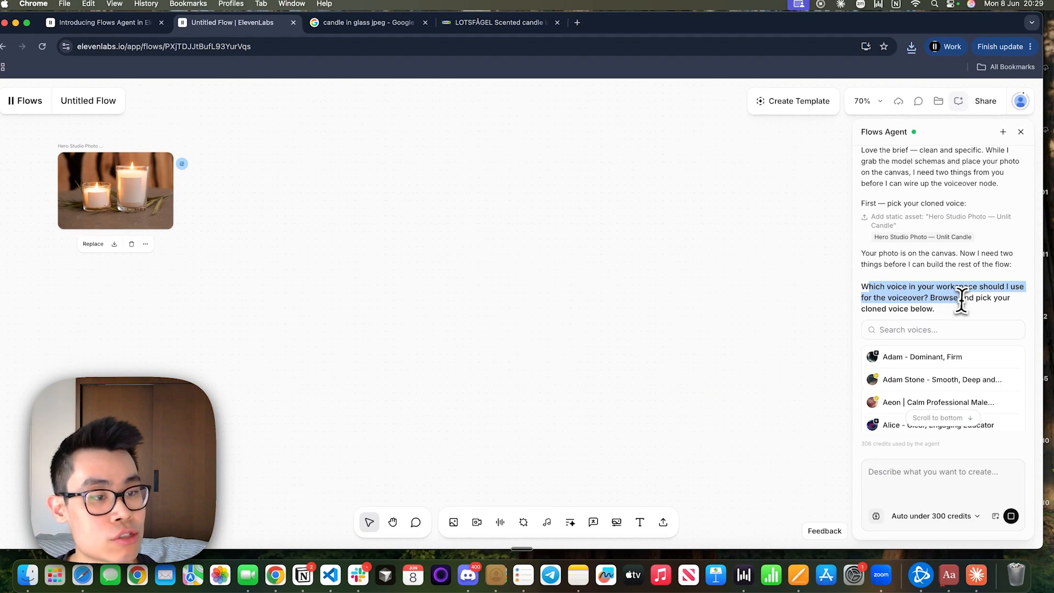
scroll(963, 310, "down", 3)
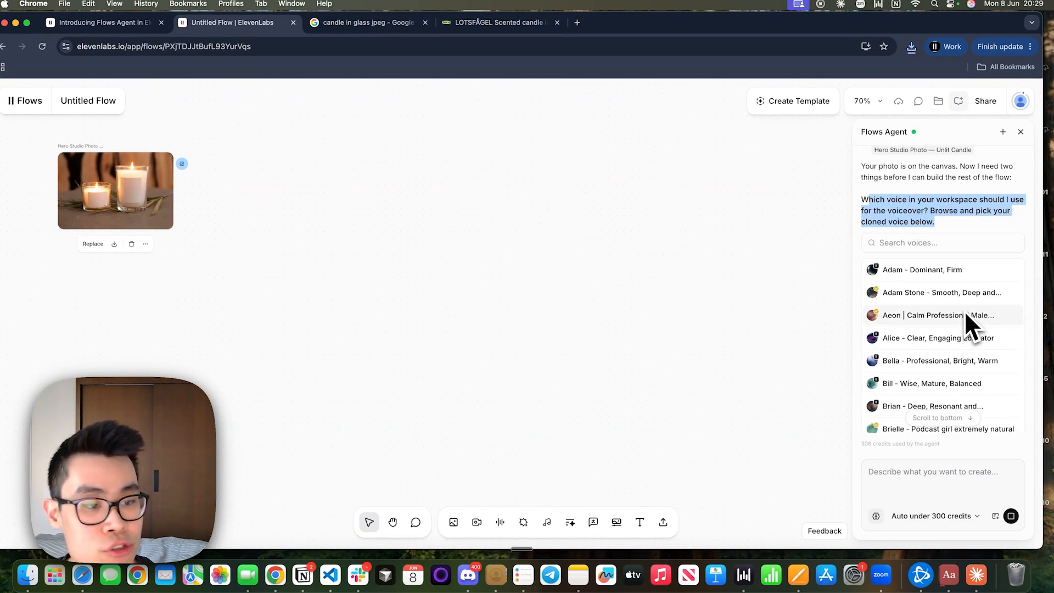
scroll(963, 311, "down", 1)
scroll(890, 326, "down", 1)
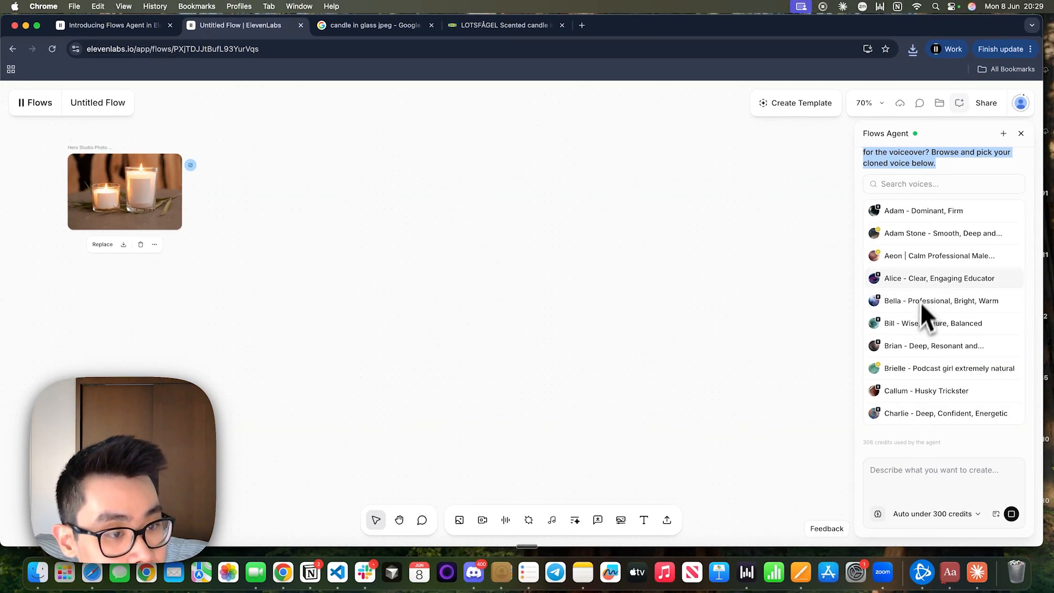
left_click(900, 301)
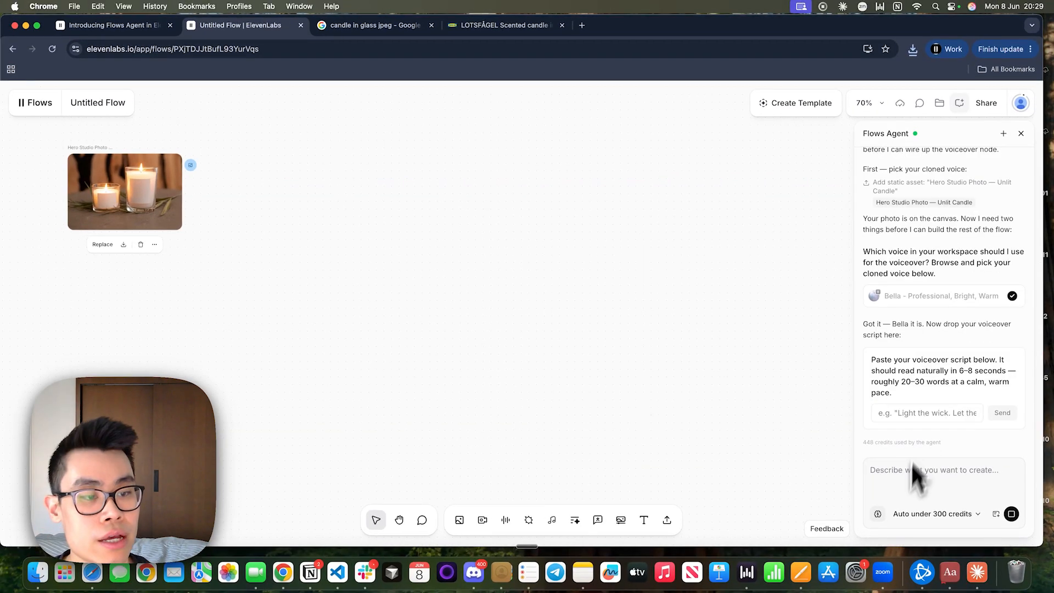
Send the agent the voiceover script "Some moments deserve a little warmth. One match... and the whole room softens. Only with Beauty Candles.".
left_click_drag(871, 359, 906, 394)
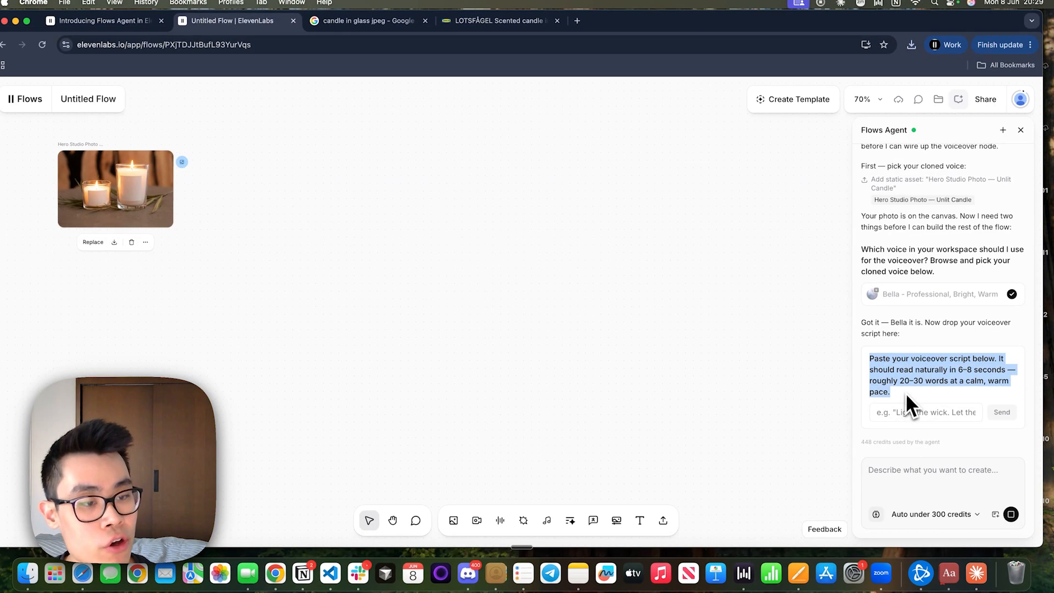
left_click(908, 412)
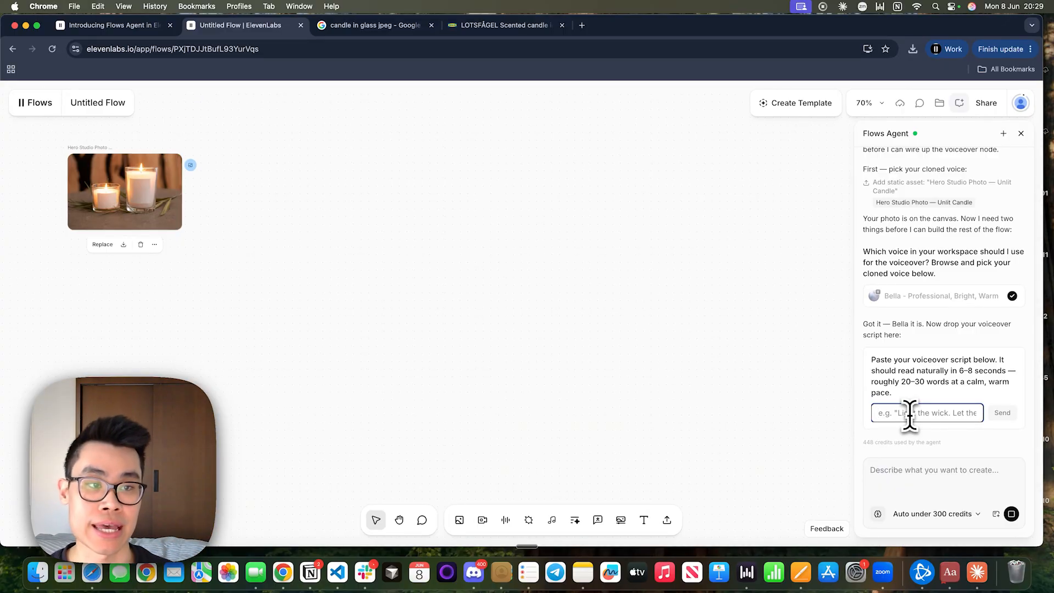
key("super+v")
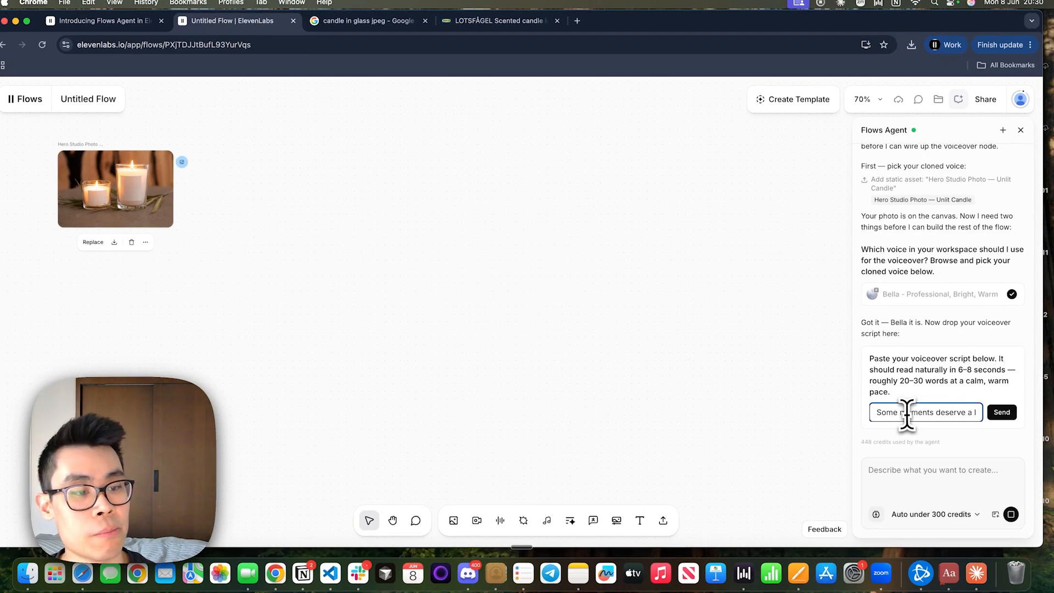
scroll(908, 416, "right", 2)
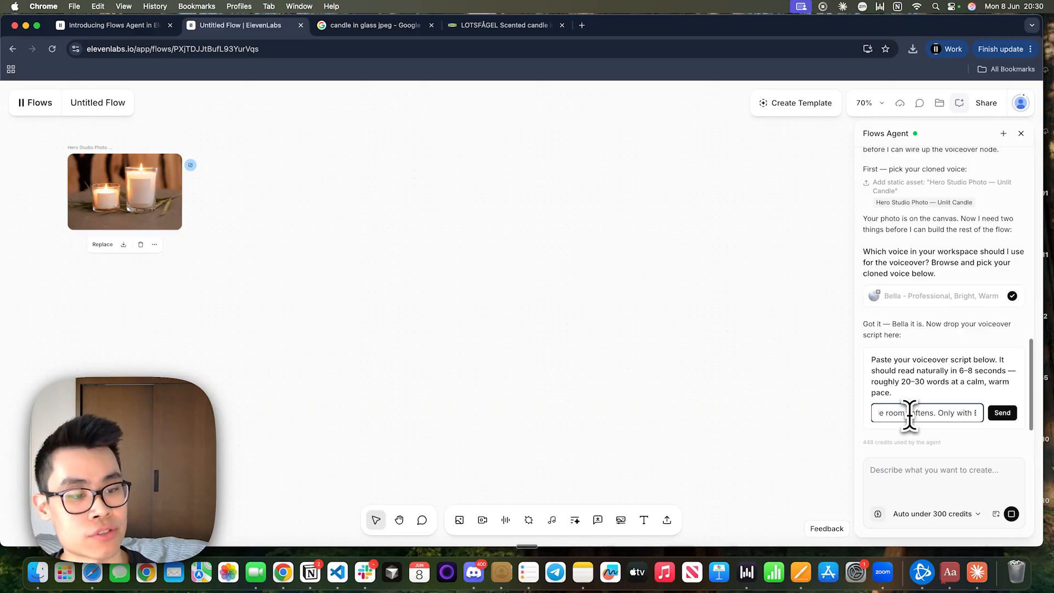
left_click(1002, 414)
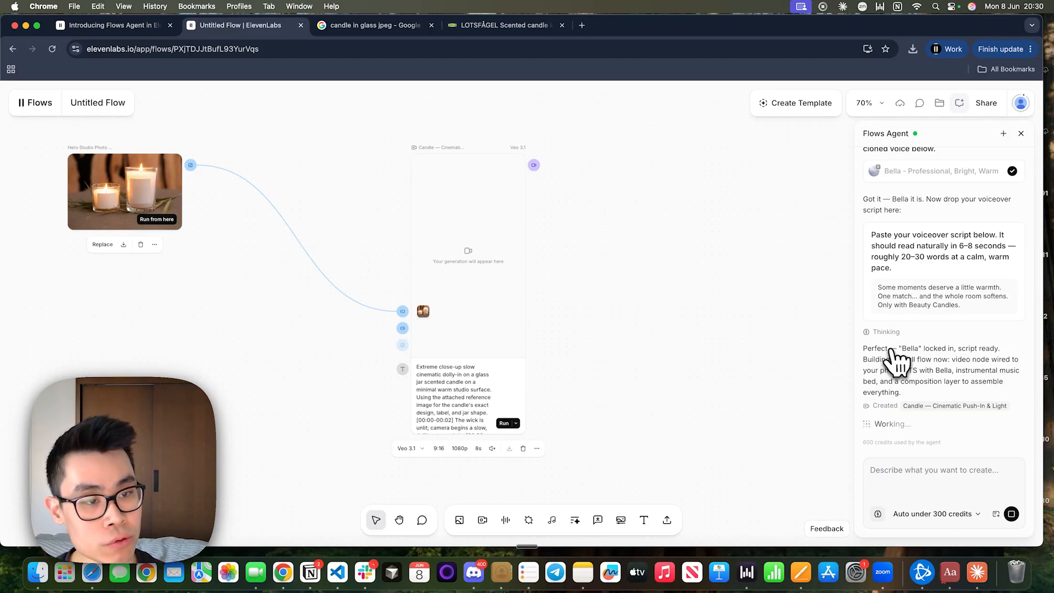
Examine the candle video node's full prompt, including its timed shots, lighting and sound effect directions.
scroll(625, 357, "up", 2)
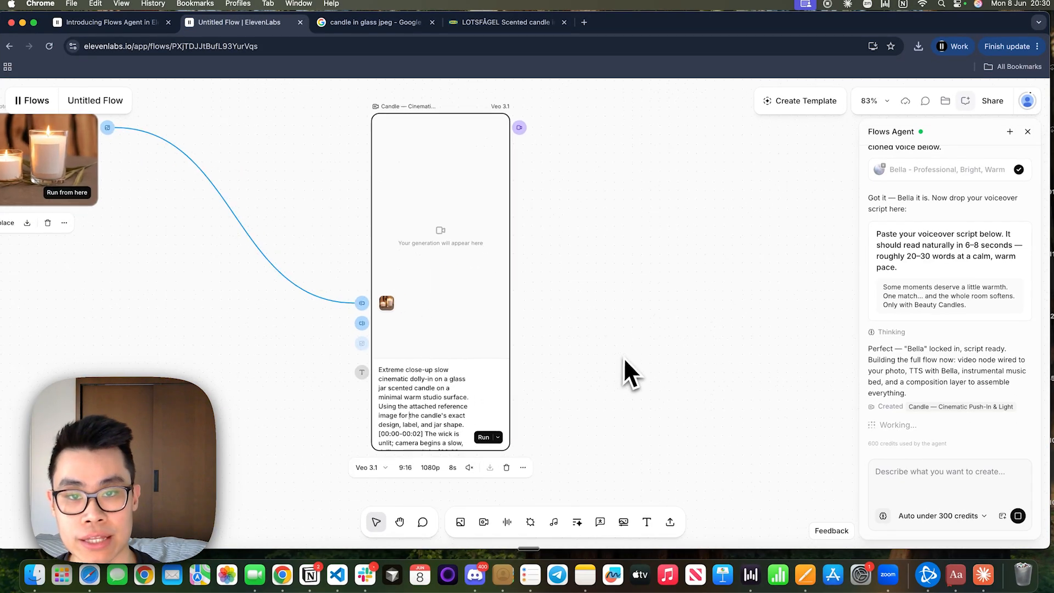
scroll(409, 387, "down", 2)
scroll(390, 379, "up", 3)
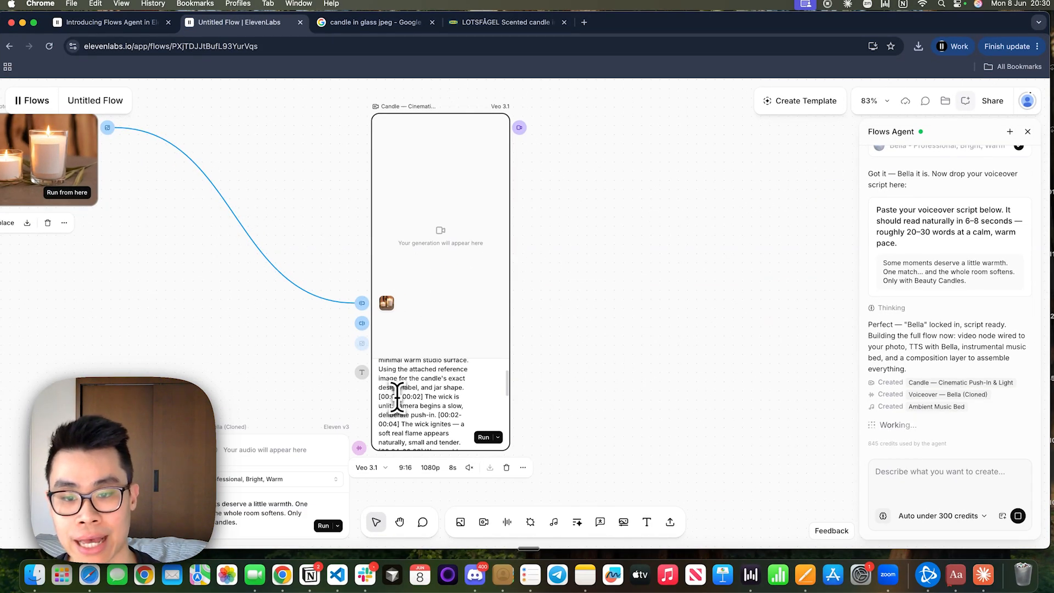
scroll(404, 392, "down", 1)
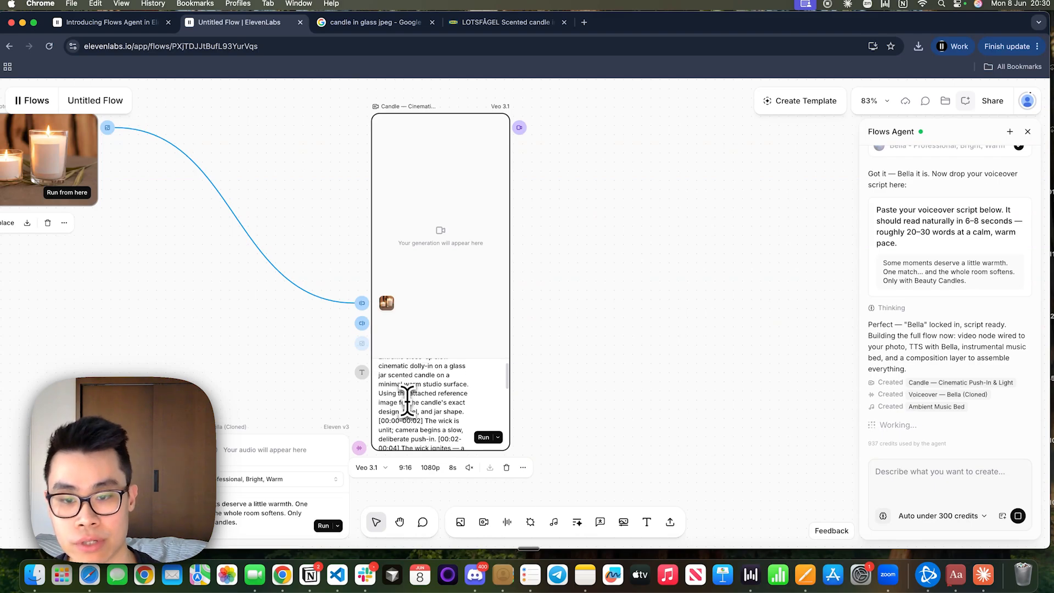
scroll(406, 400, "up", 5)
left_click_drag(411, 373, 430, 424)
left_click(436, 428)
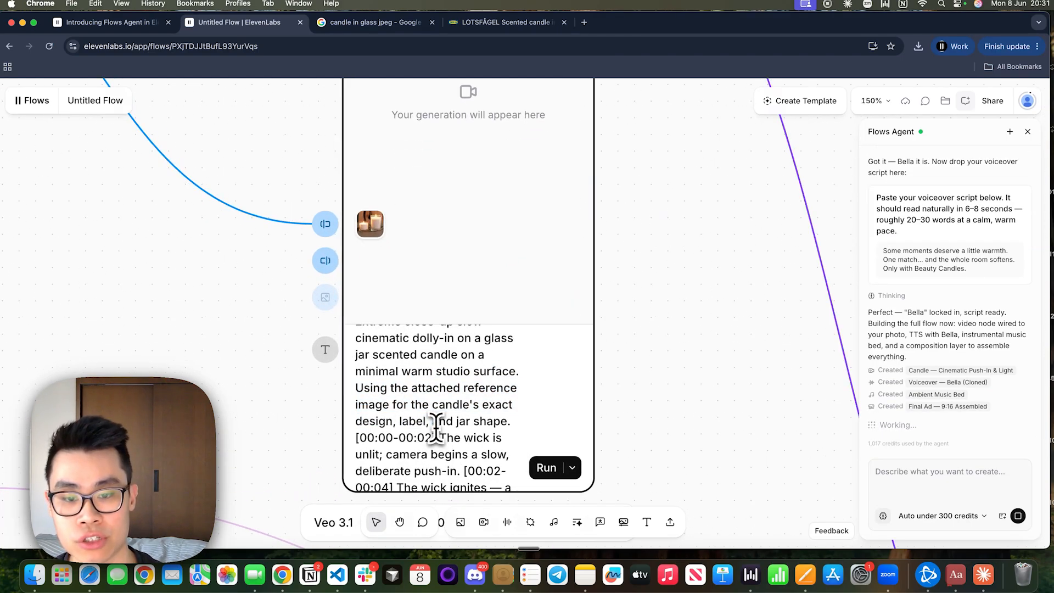
scroll(461, 431, "down", 6)
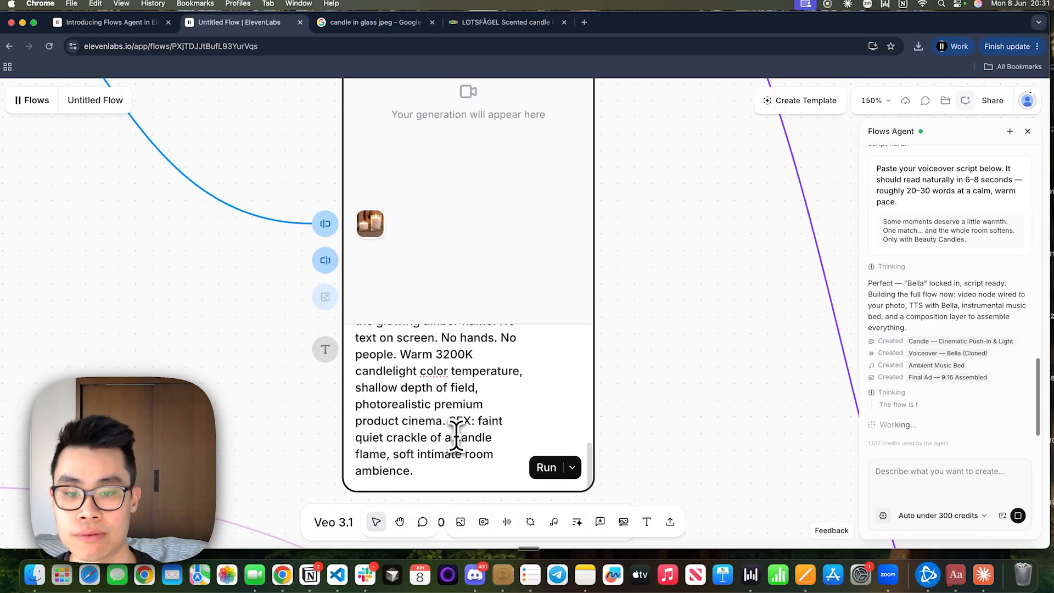
scroll(456, 436, "down", 5)
scroll(455, 437, "down", 1)
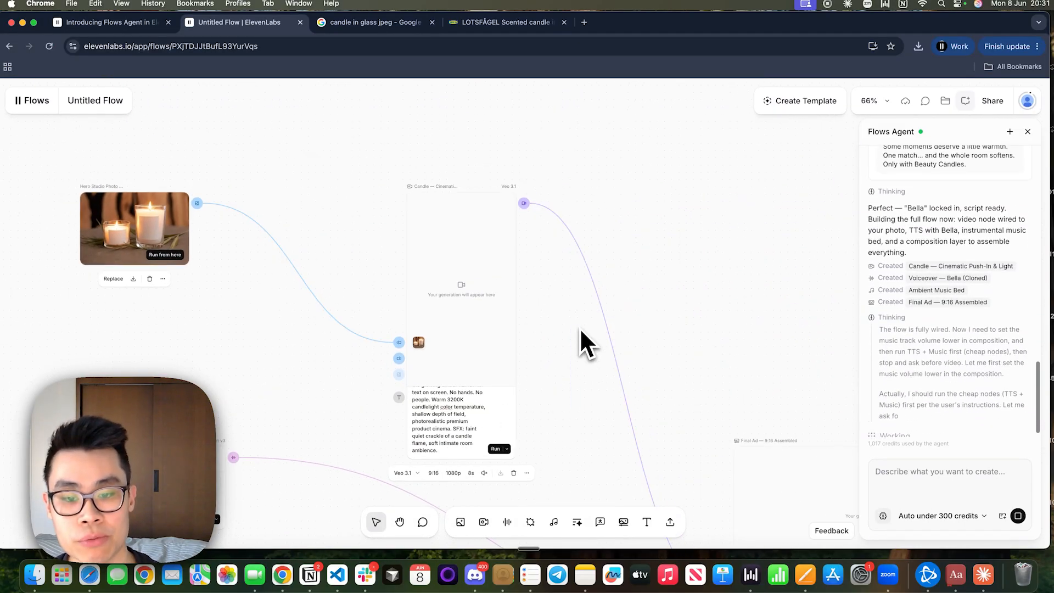
Switch the candle video node's model to Seedance 2.0 and check its aspect ratio and resolution settings.
scroll(573, 384, "down", 3)
scroll(567, 400, "up", 8)
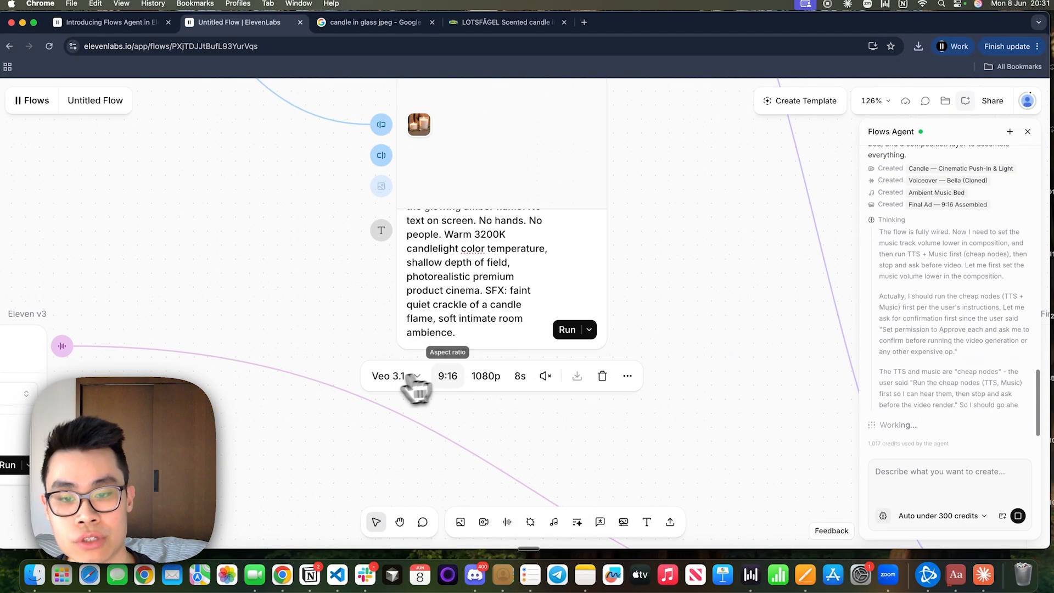
left_click(376, 383)
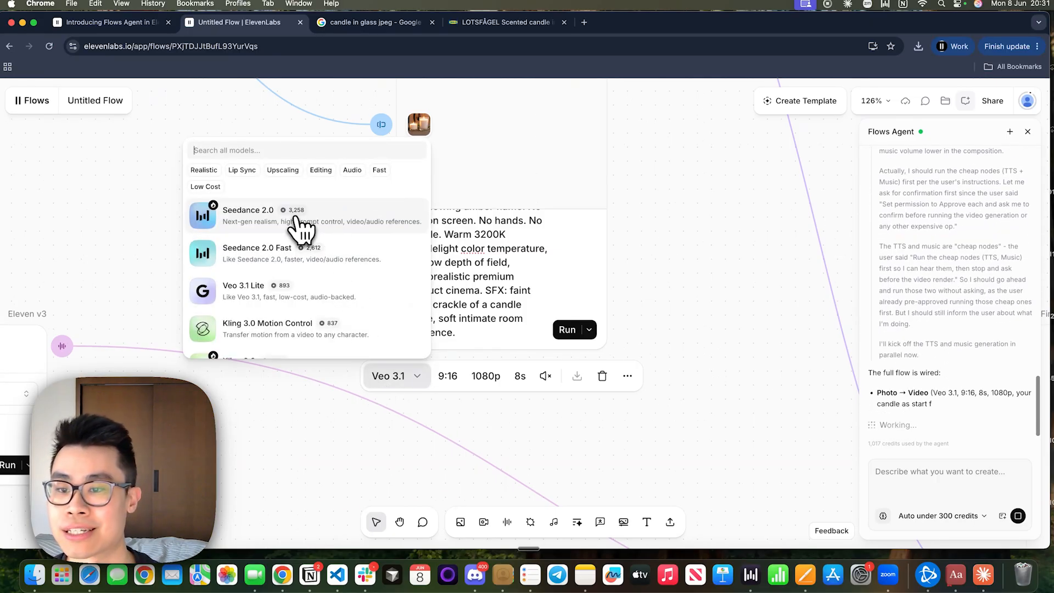
left_click(354, 220)
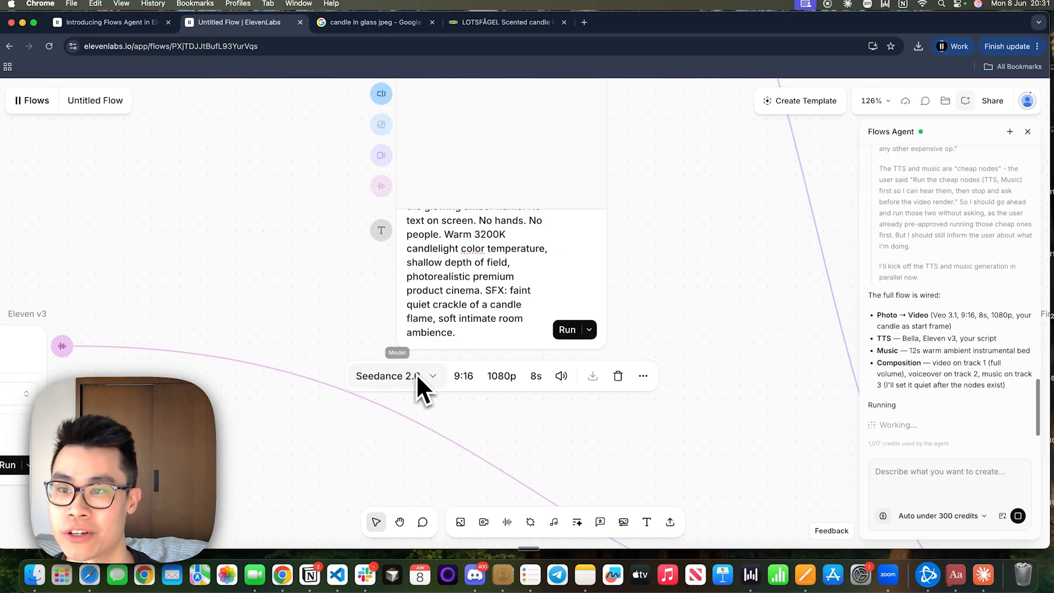
left_click(463, 383)
left_click(473, 383)
left_click(501, 379)
left_click(513, 381)
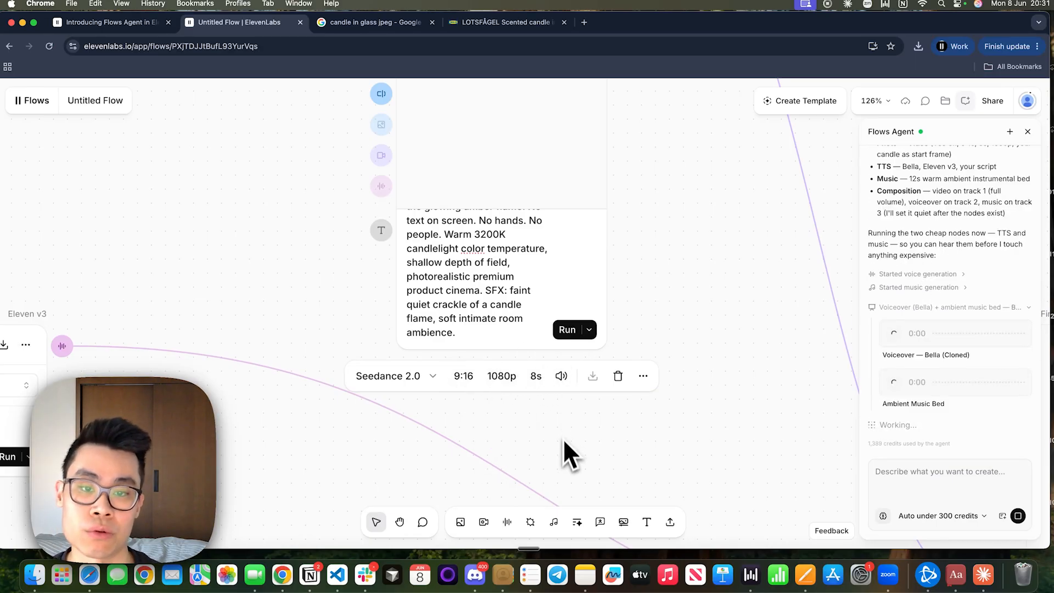
Review the script in the voiceover node and play the generated Bella voiceover.
scroll(561, 435, "down", 5)
scroll(611, 258, "left", 5)
scroll(610, 257, "down", 5)
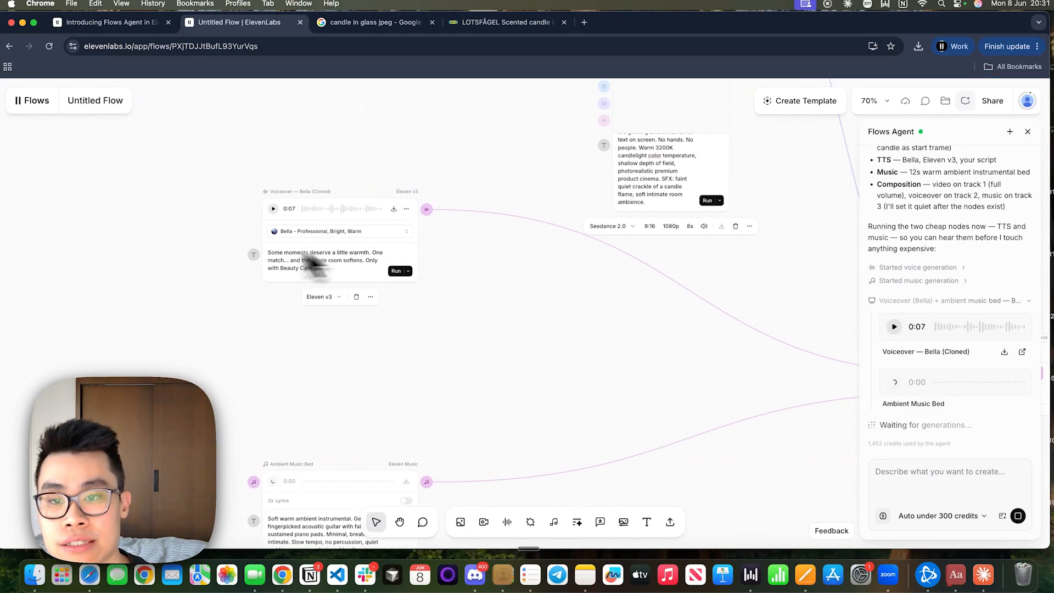
scroll(233, 245, "up", 5)
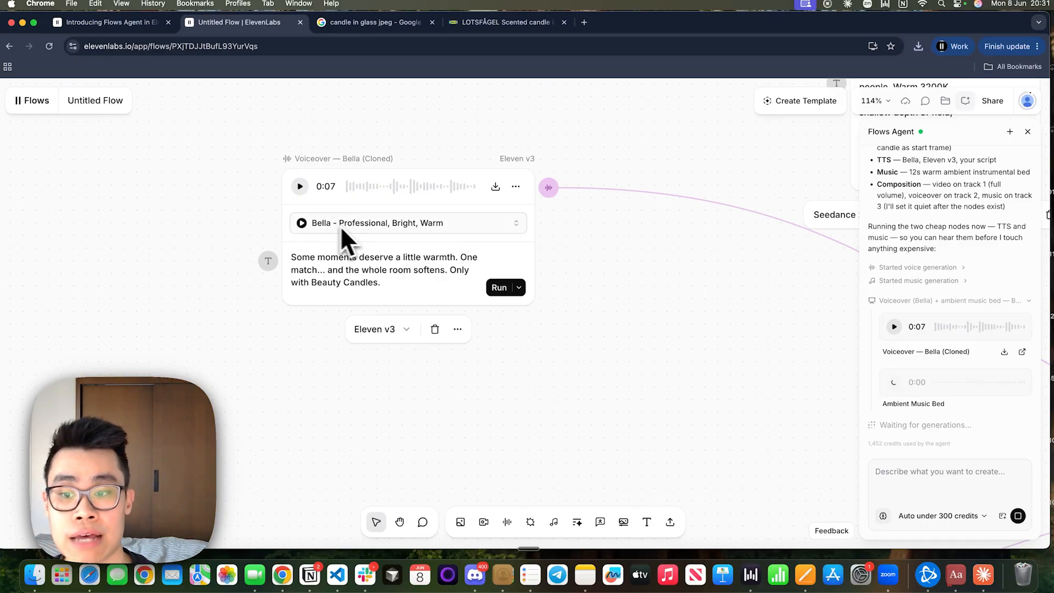
left_click_drag(382, 283, 291, 255)
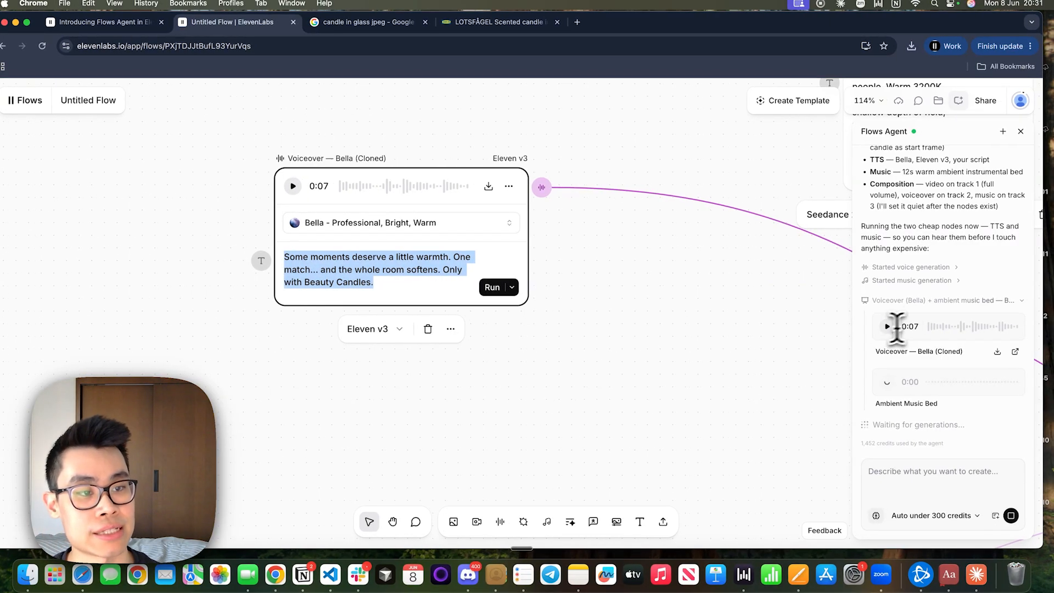
left_click(885, 326)
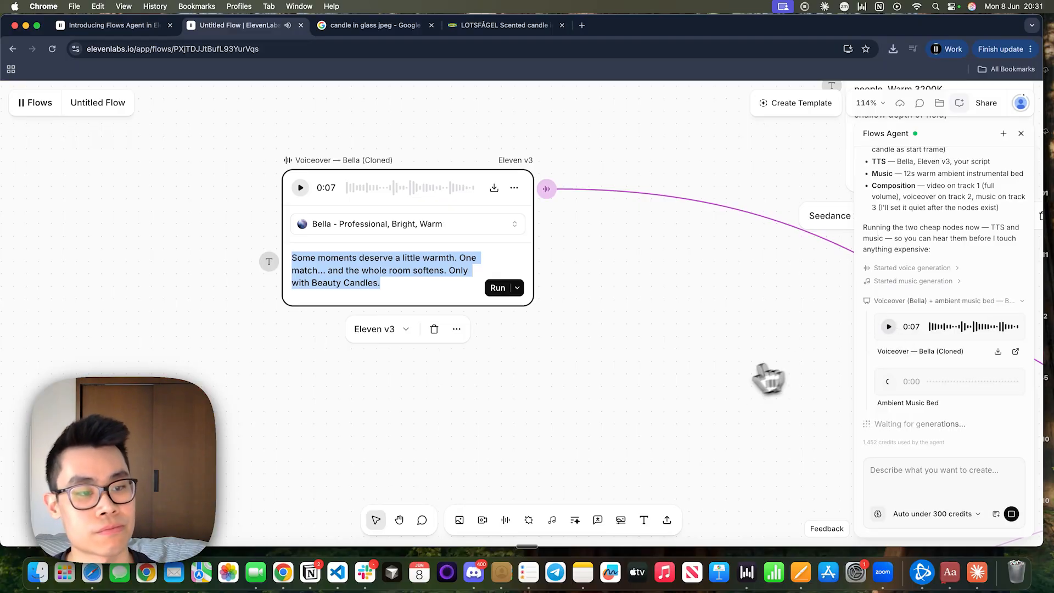
Change the voiceover node's voice to Hope - Your conversational bestie.
scroll(734, 384, "down", 5)
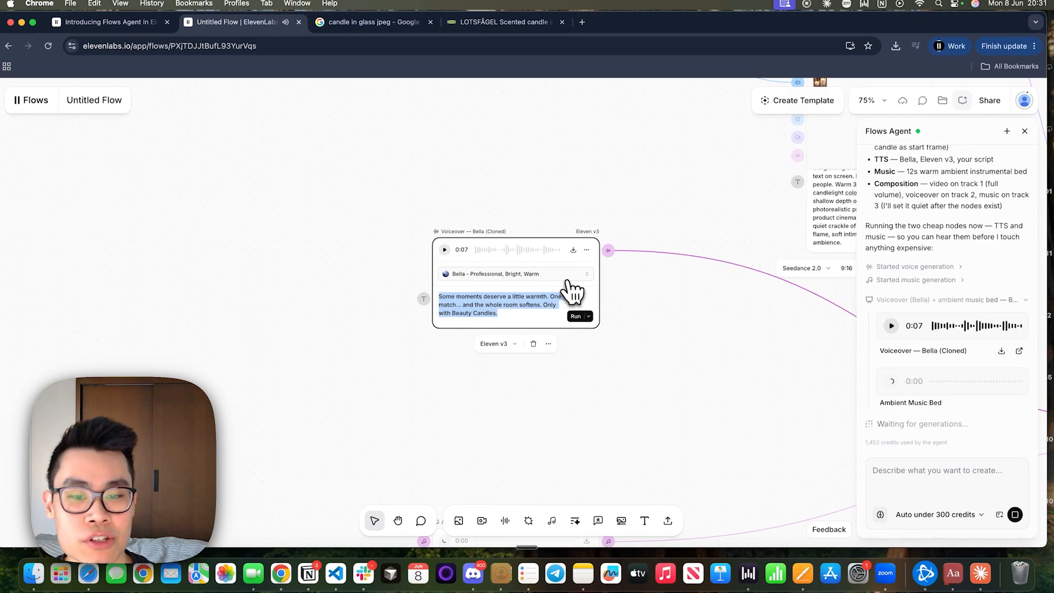
left_click(574, 275)
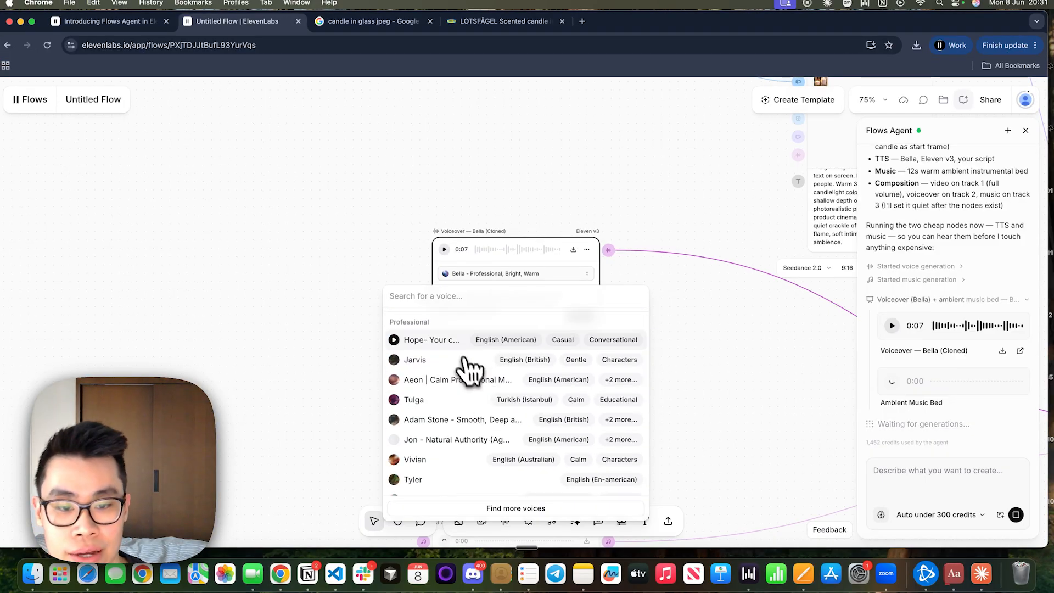
scroll(454, 428, "up", 1)
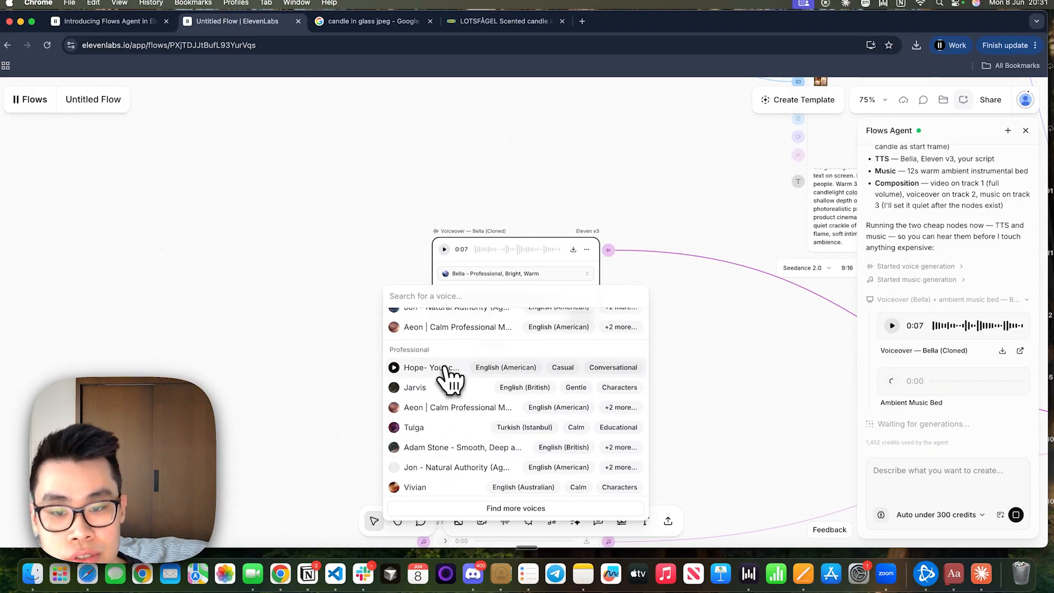
left_click(445, 367)
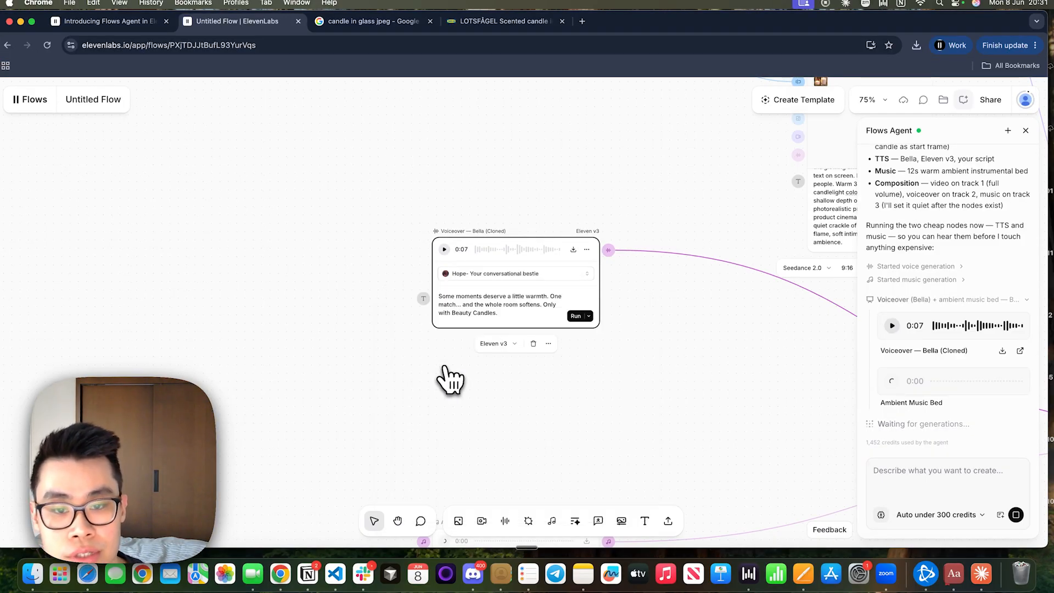
Play the voiceover node's existing audio briefly and check its speech model options.
left_click(444, 250)
left_click(445, 250)
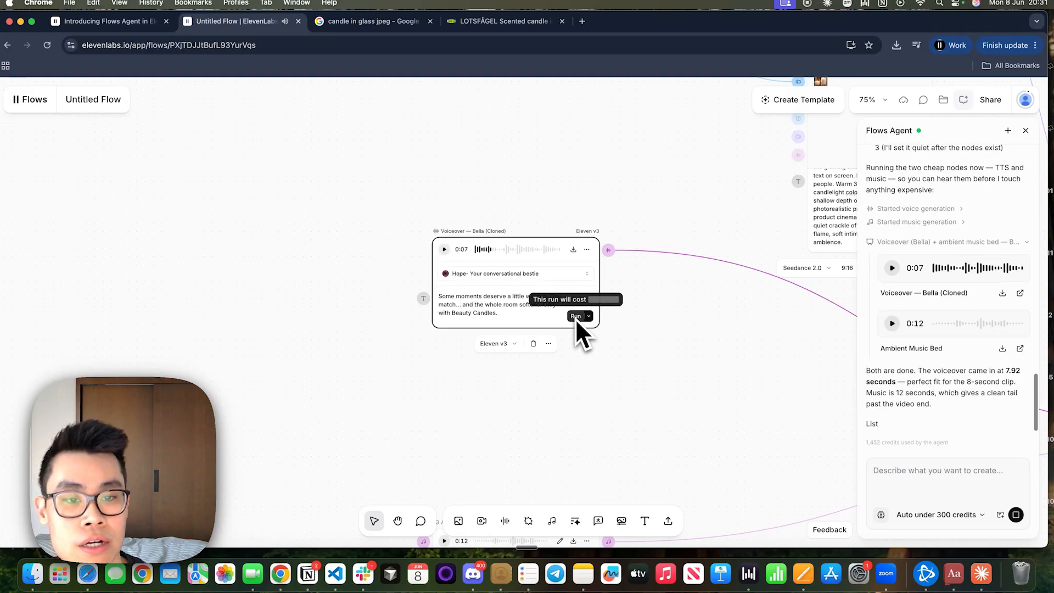
left_click(496, 344)
left_click(514, 389)
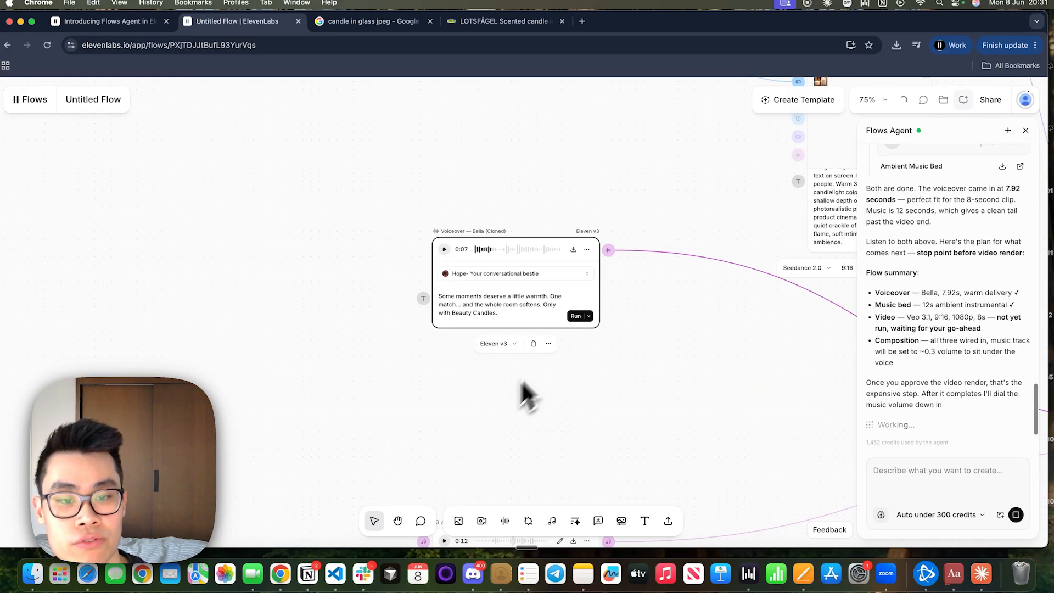
Play the ambient music bed, review its prompt, and look over the wiring of the whole flow.
scroll(620, 355, "down", 8)
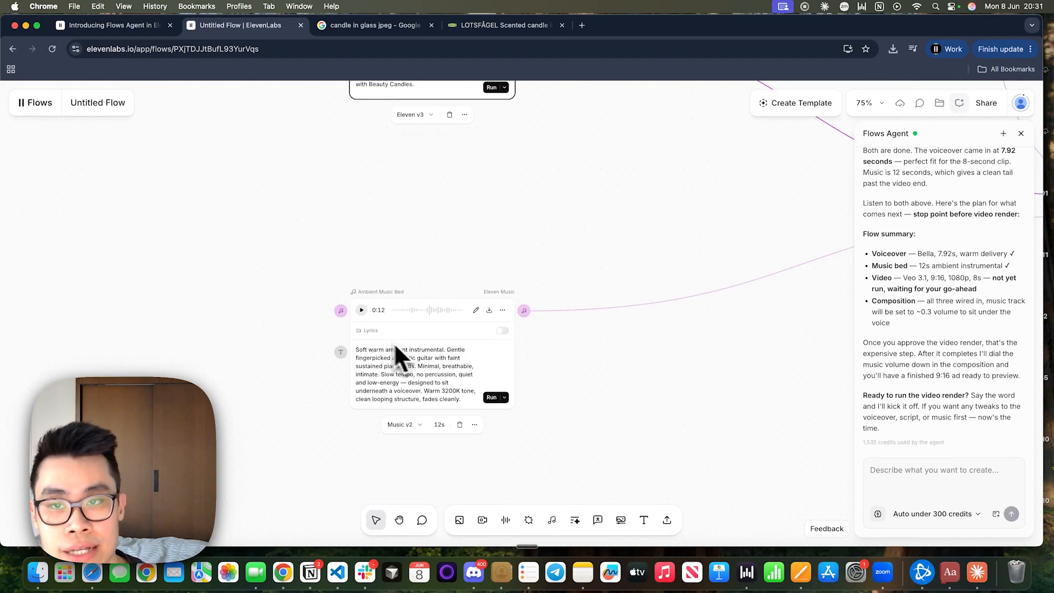
scroll(407, 379, "up", 3)
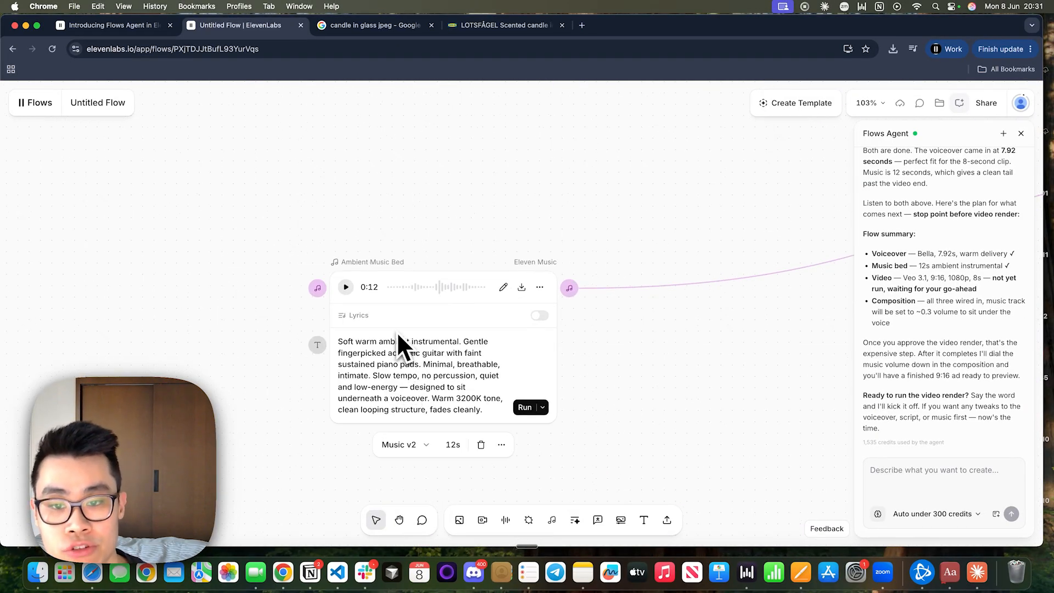
left_click(345, 286)
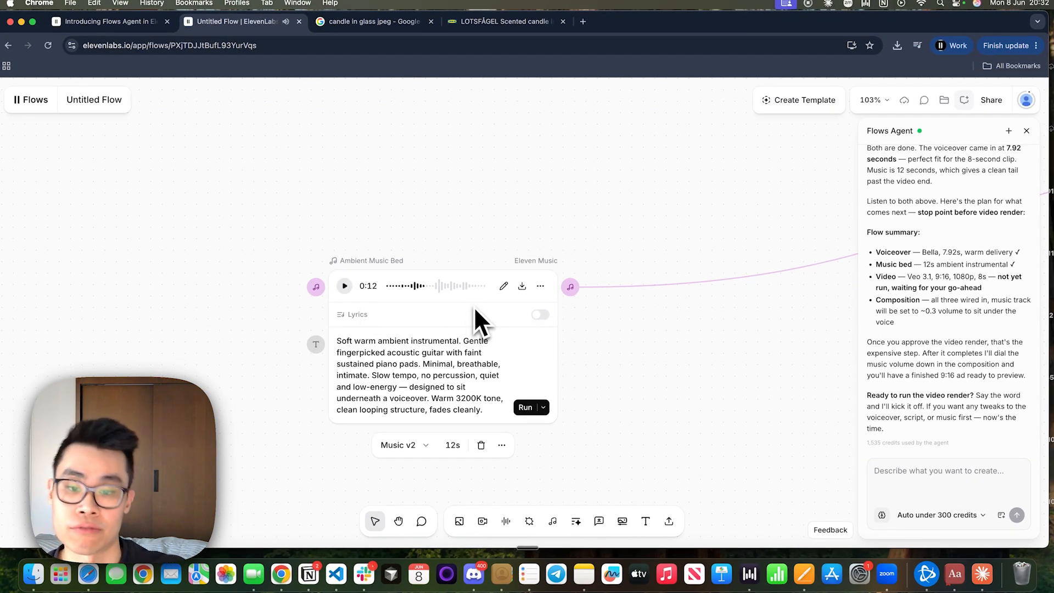
left_click_drag(349, 343, 492, 409)
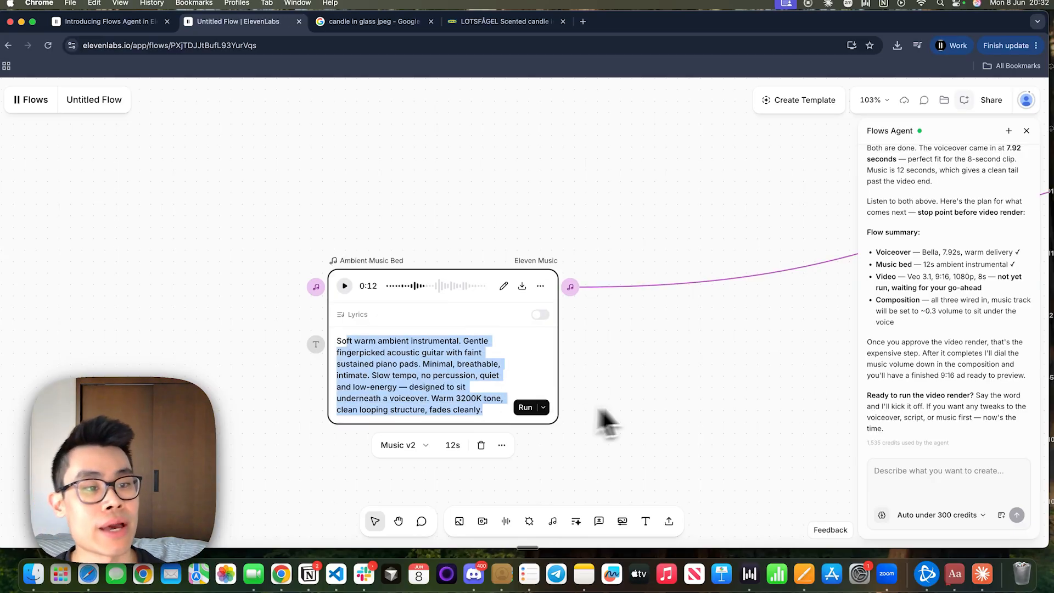
scroll(654, 403, "down", 5)
scroll(944, 313, "up", 3)
scroll(930, 320, "down", 4)
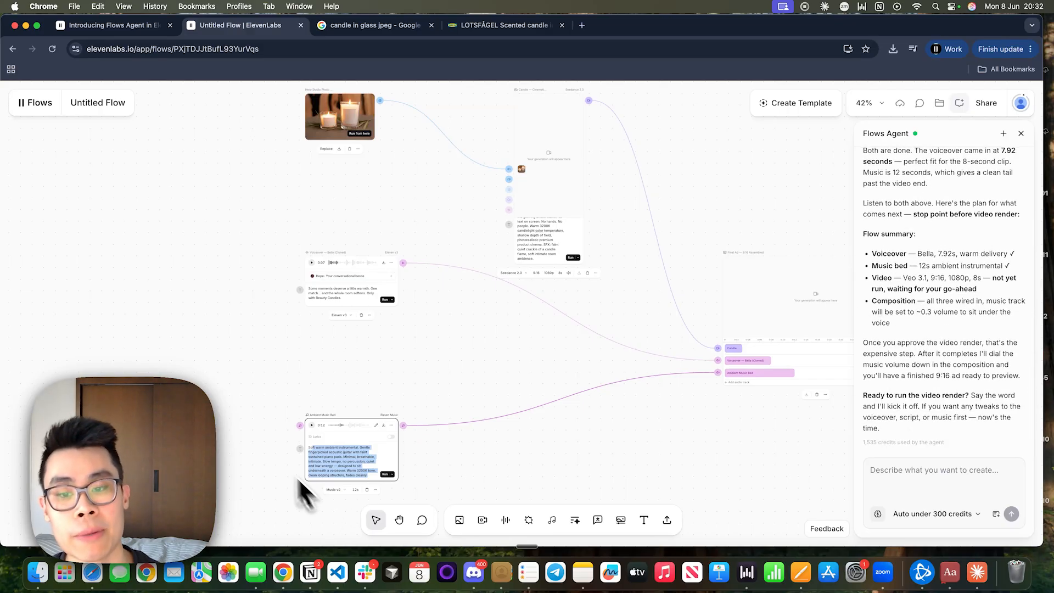
Review the ambient music bed's prompt and check its music model options, keeping Music v2.
scroll(266, 452, "up", 5)
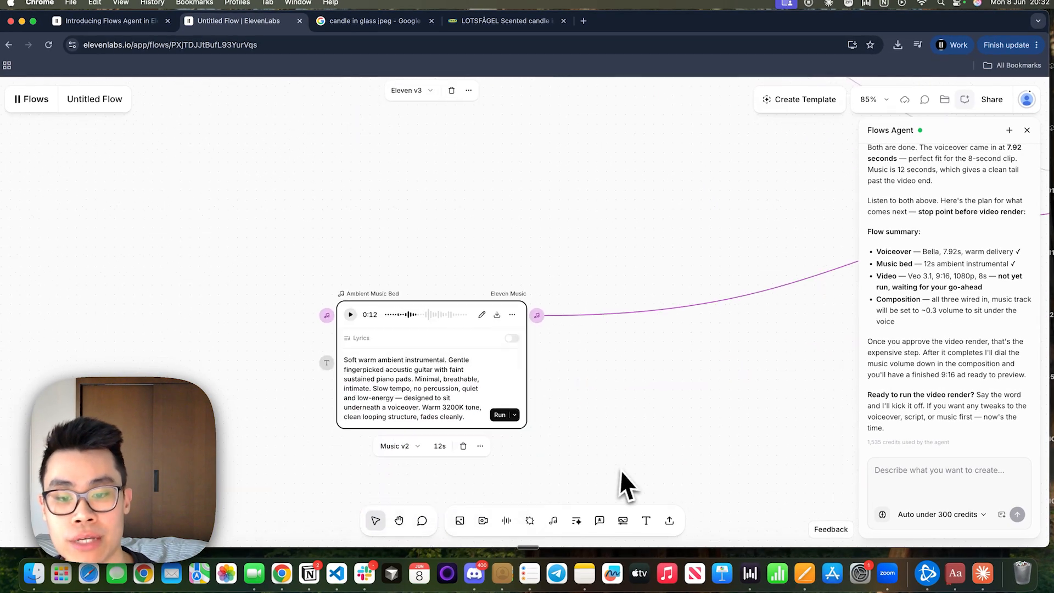
left_click_drag(464, 419, 344, 374)
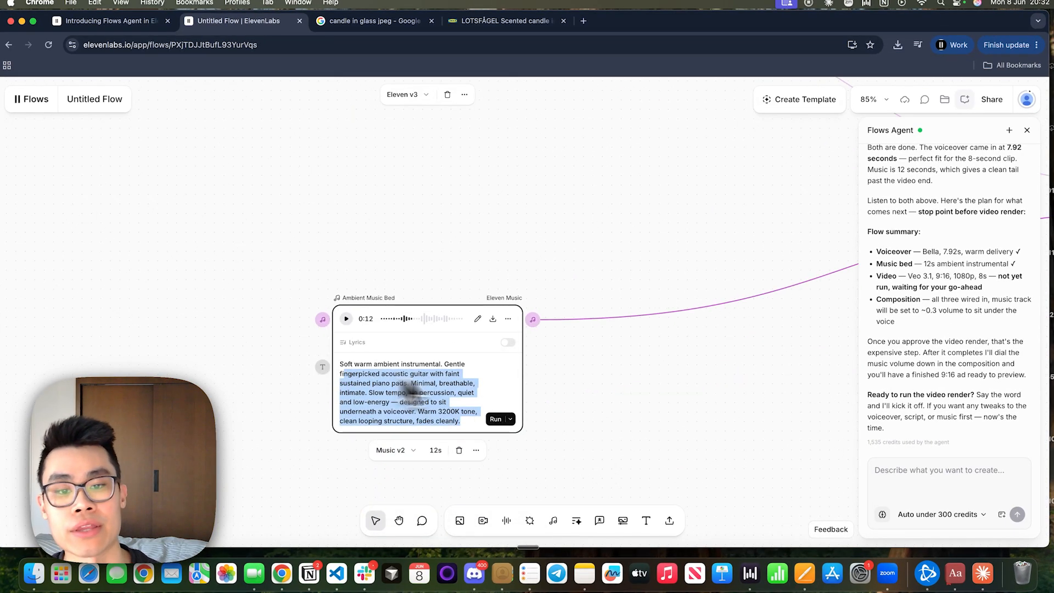
left_click(394, 449)
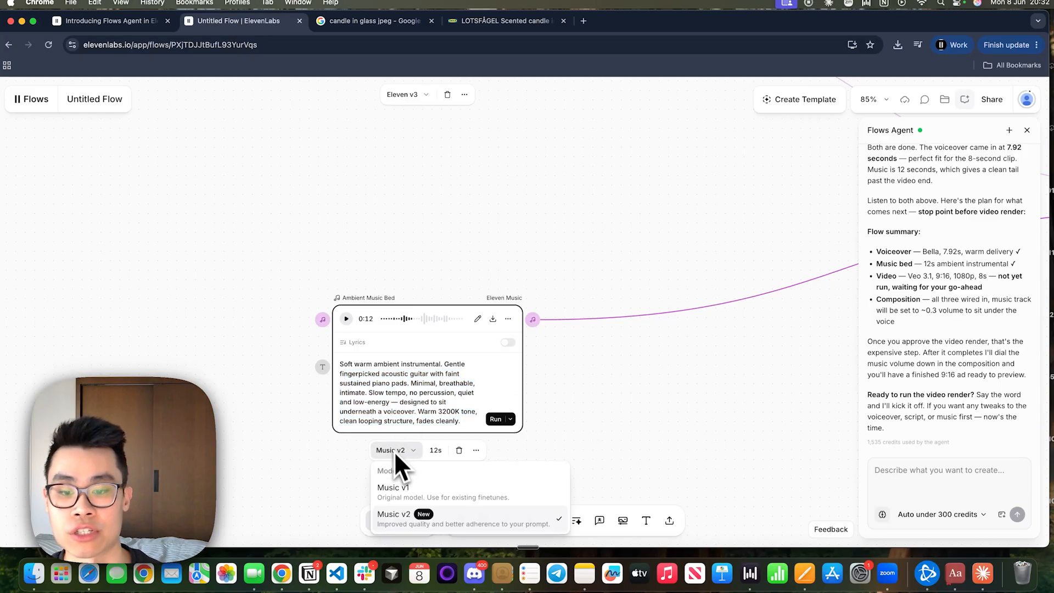
left_click(406, 506)
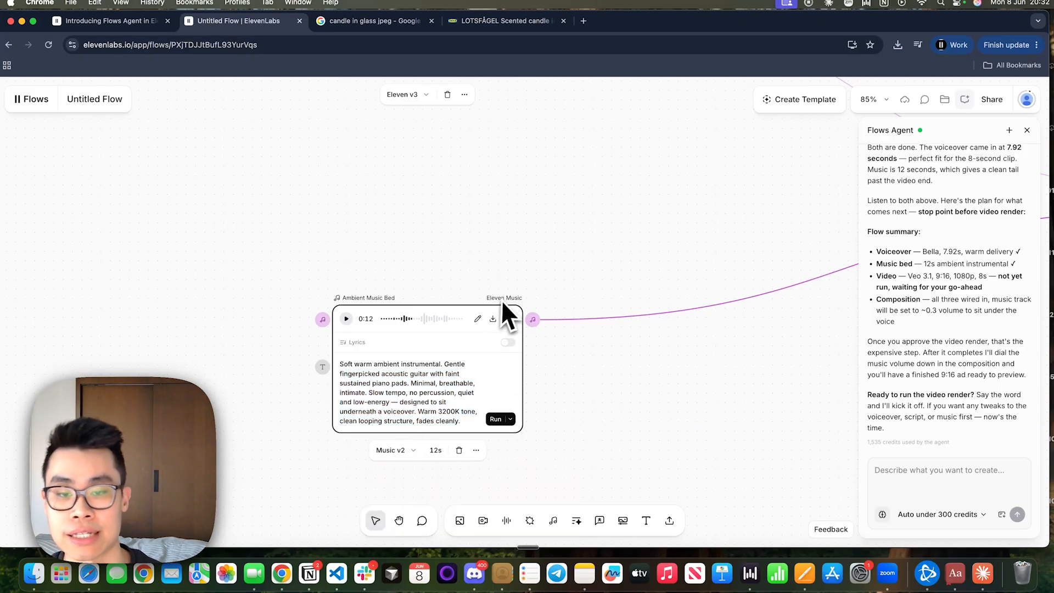
Generate a new take of the voiceover with the Hope voice and play it.
scroll(540, 348, "up", 4)
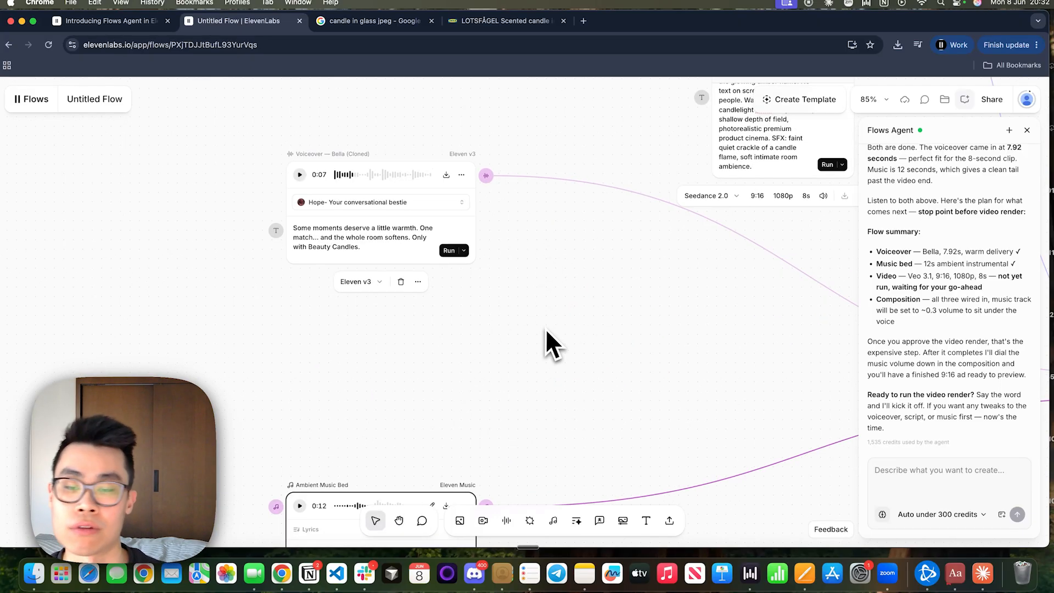
scroll(545, 328, "up", 4)
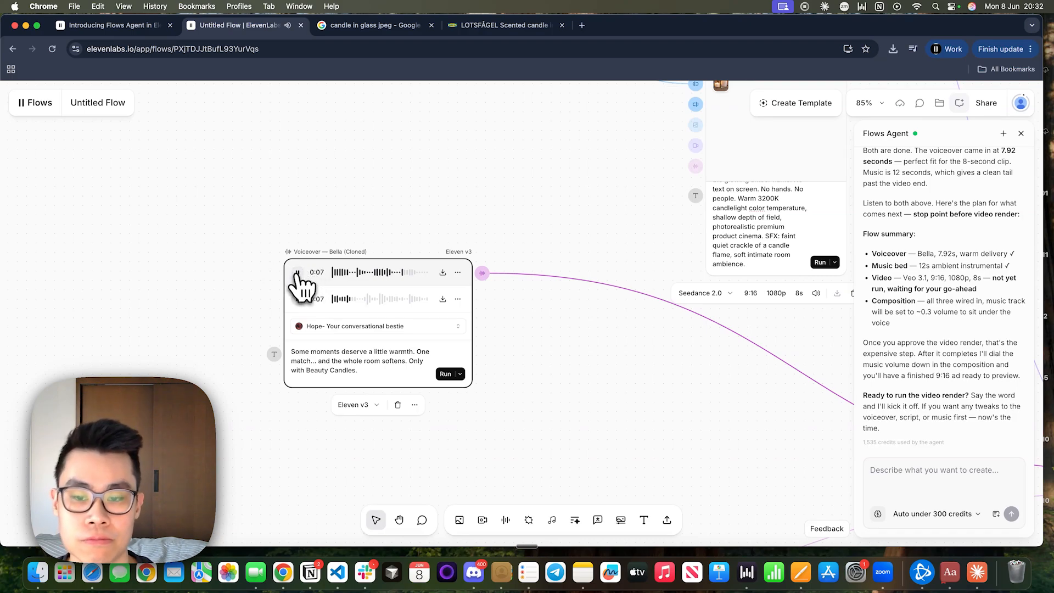
Examine the product photo, video, voiceover and music nodes and how they are wired together.
scroll(334, 223, "down", 5)
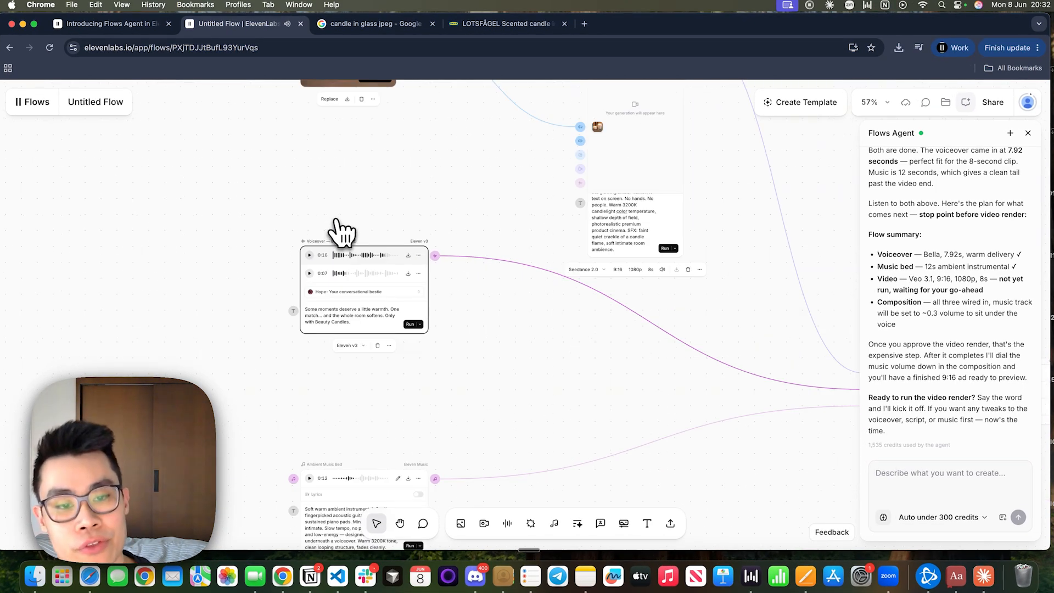
scroll(341, 233, "up", 5)
scroll(341, 233, "right", 3)
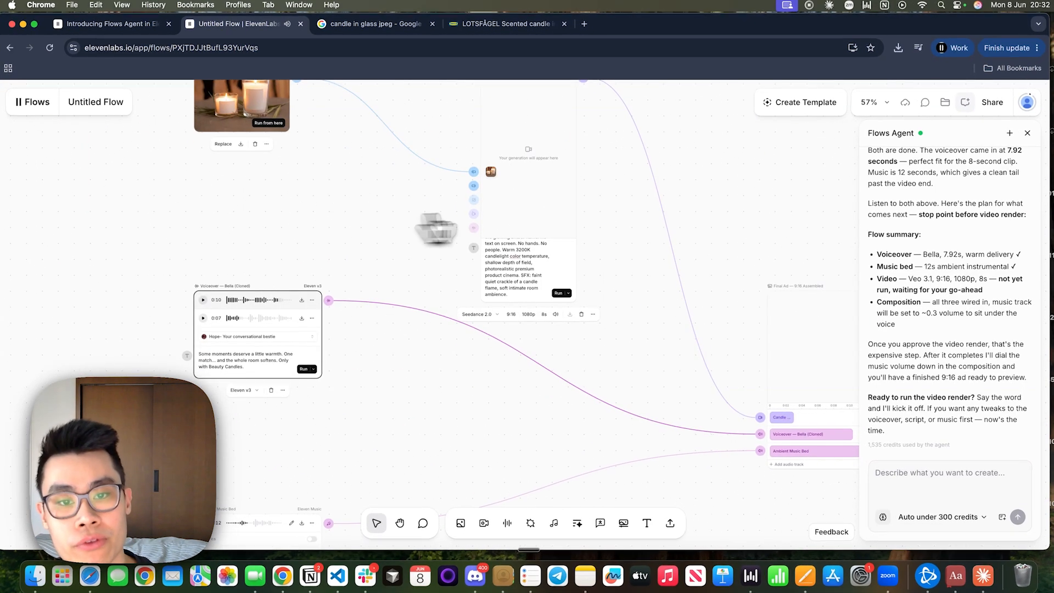
scroll(483, 367, "down", 1)
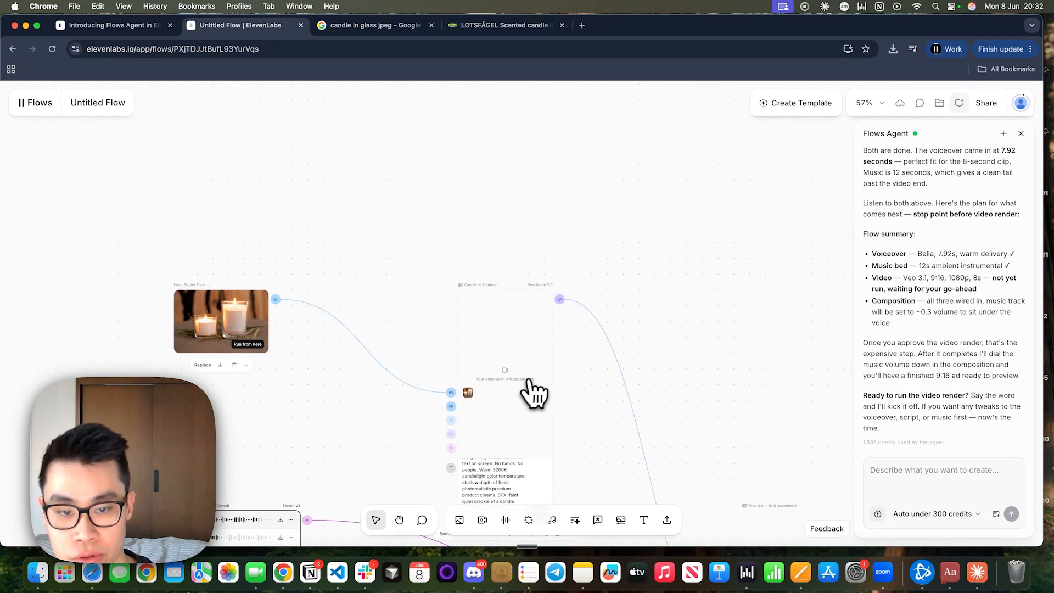
scroll(529, 392, "down", 10)
scroll(376, 330, "left", 3)
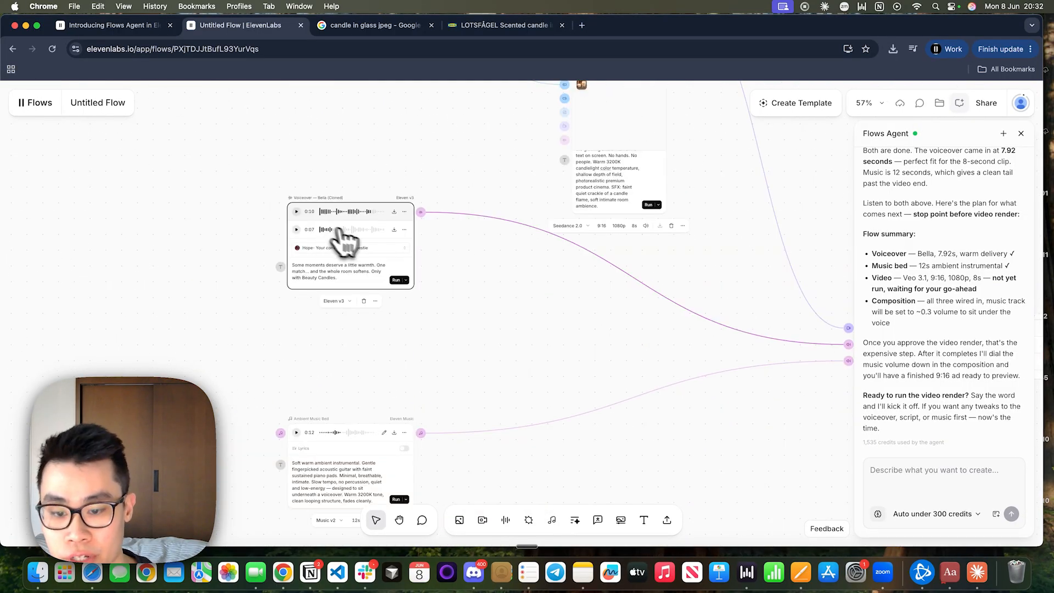
scroll(305, 430, "down", 3)
scroll(456, 357, "down", 2)
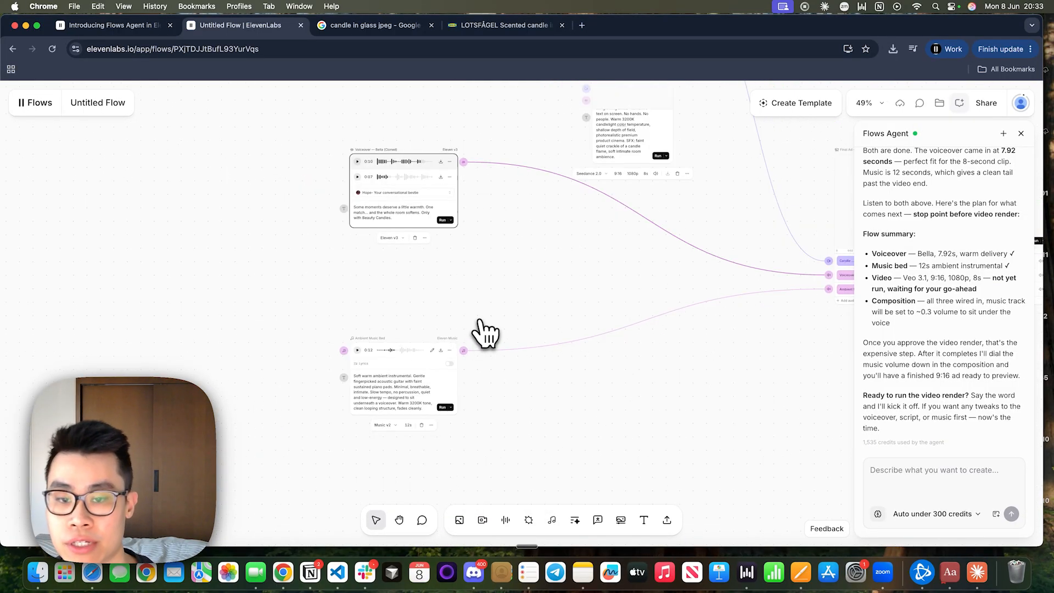
Examine the Final Ad composition's video, voiceover and music tracks and their timeline lengths.
scroll(486, 332, "right", 10)
scroll(486, 332, "up", 2)
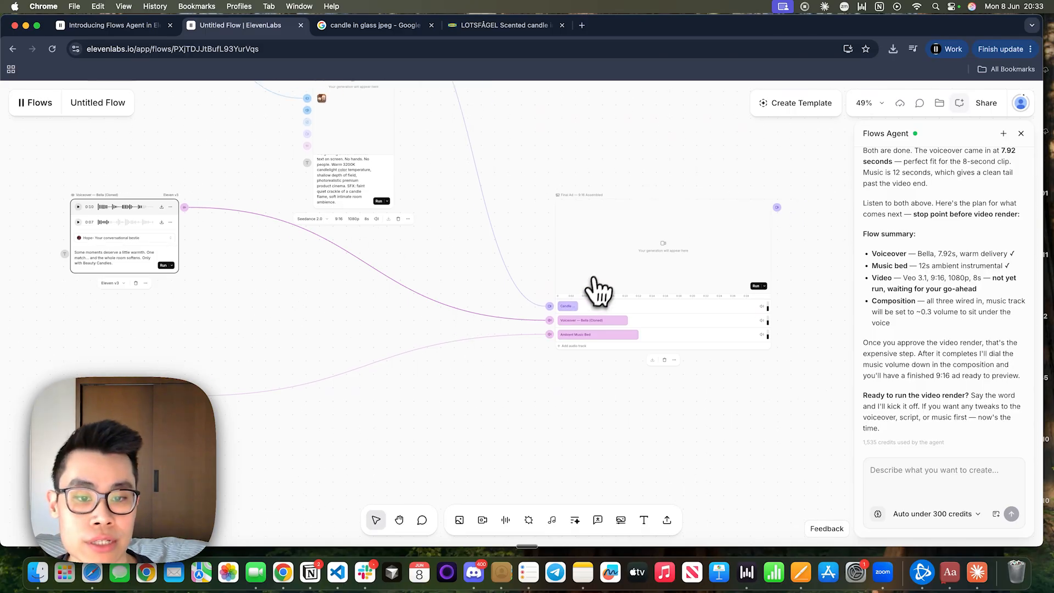
scroll(598, 283, "up", 5)
scroll(487, 314, "left", 5)
scroll(487, 314, "down", 2)
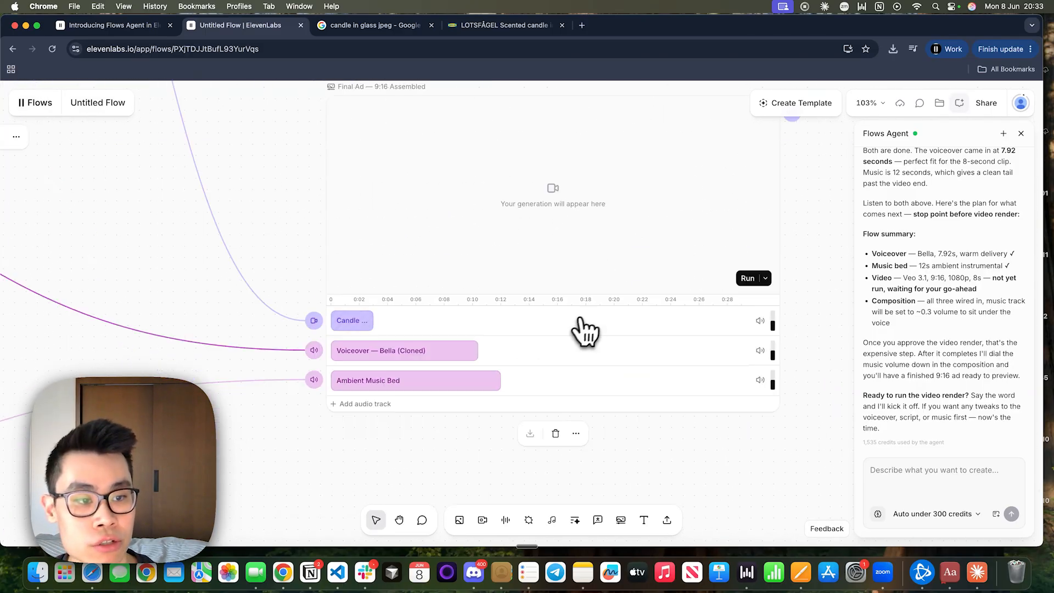
scroll(541, 282, "up", 3)
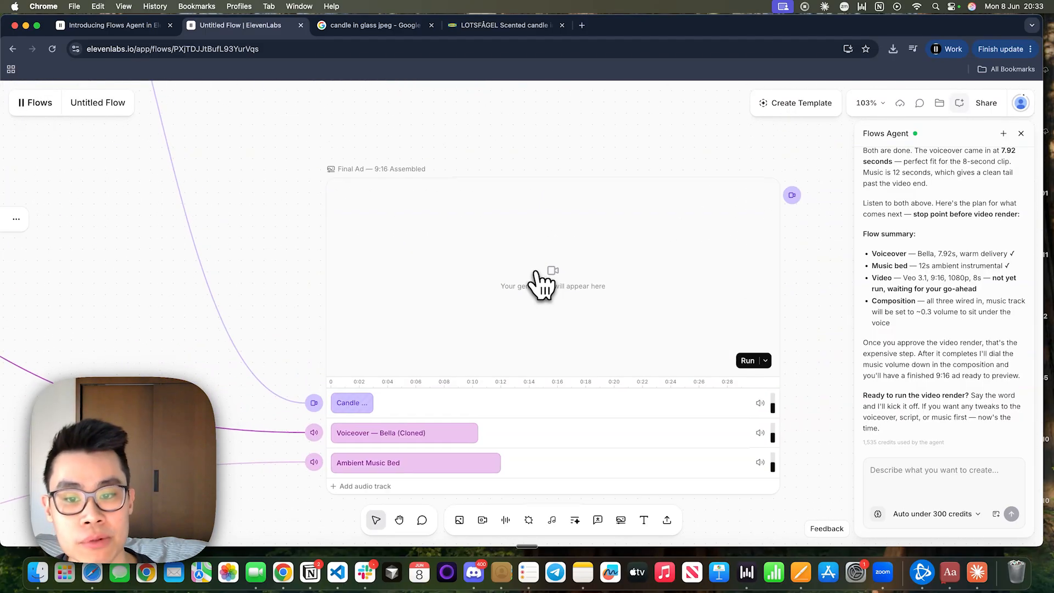
scroll(541, 282, "down", 1)
mouse_move(356, 380)
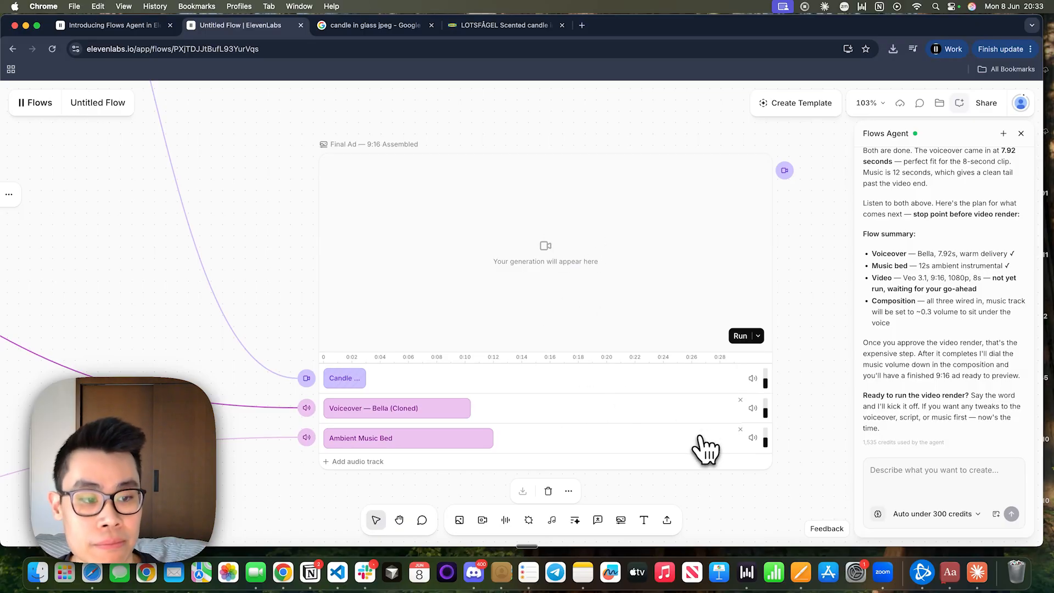
Approve the video render by sending the Flows Agent a short affirmative reply.
left_click(911, 471)
scroll(927, 323, "up", 2)
scroll(922, 384, "down", 2)
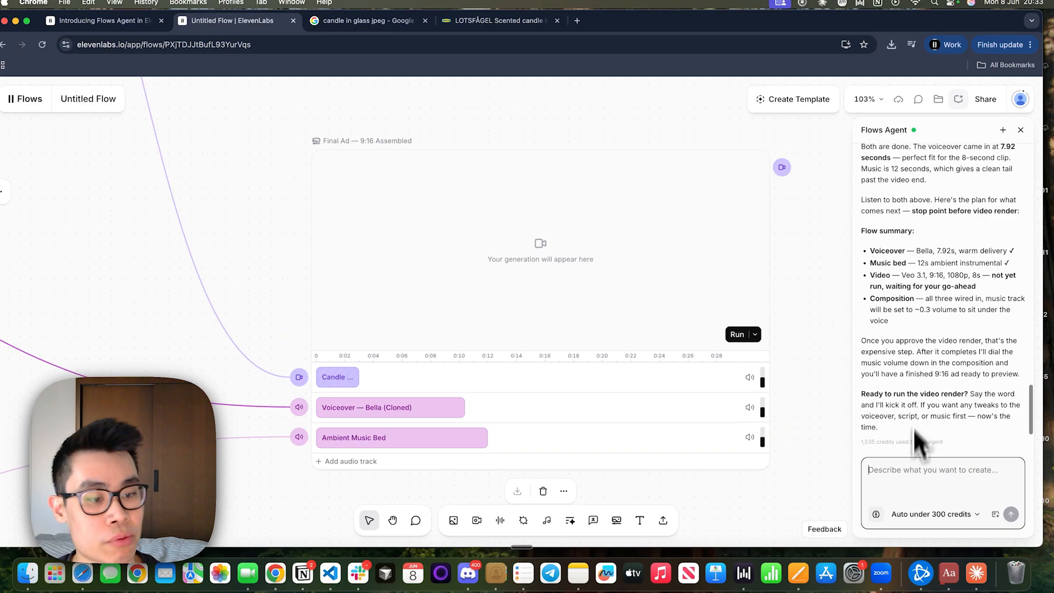
type("yep")
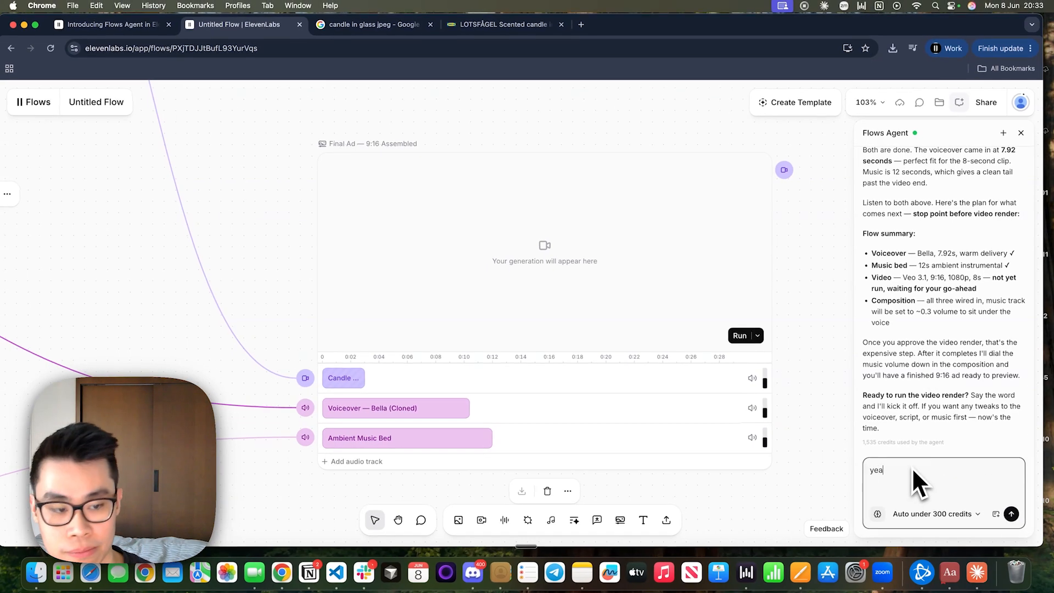
key("Return")
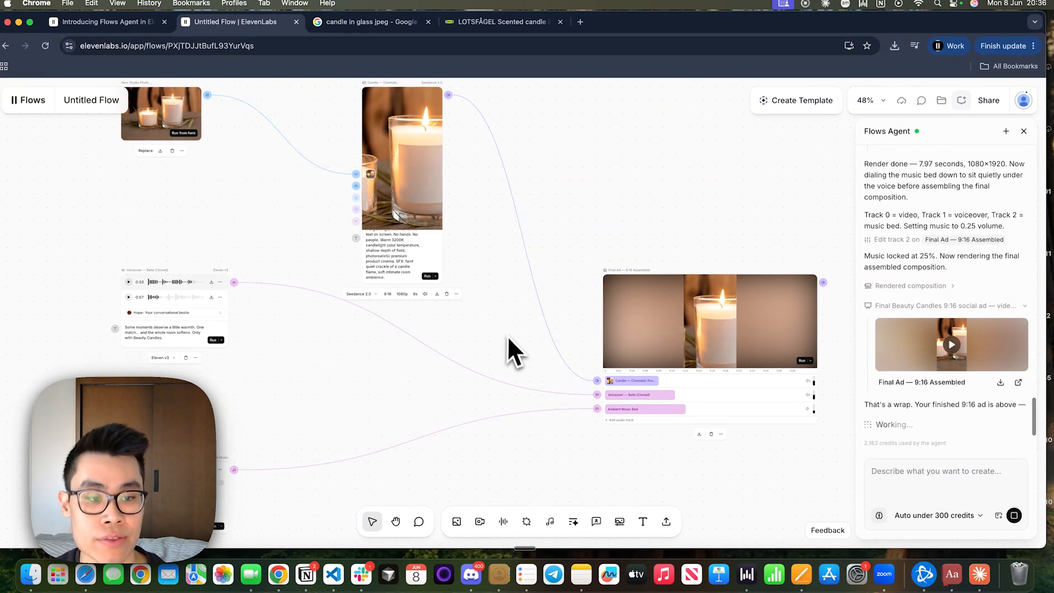
Play the assembled final ad in its preview and close the preview after watching.
scroll(805, 458, "up", 3)
scroll(805, 453, "right", 3)
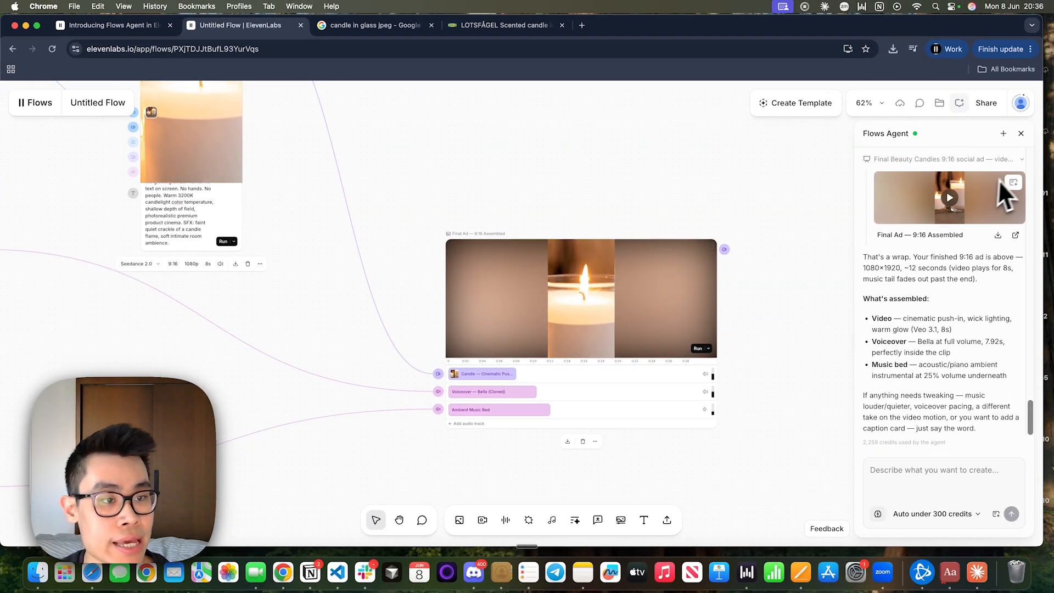
left_click(948, 203)
left_click(420, 487)
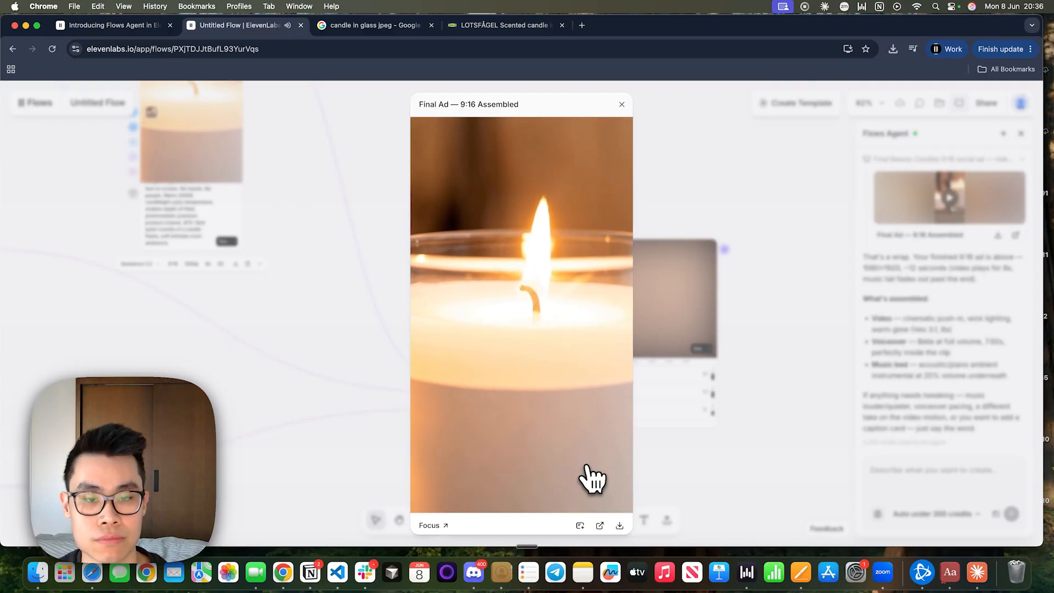
left_click(606, 500)
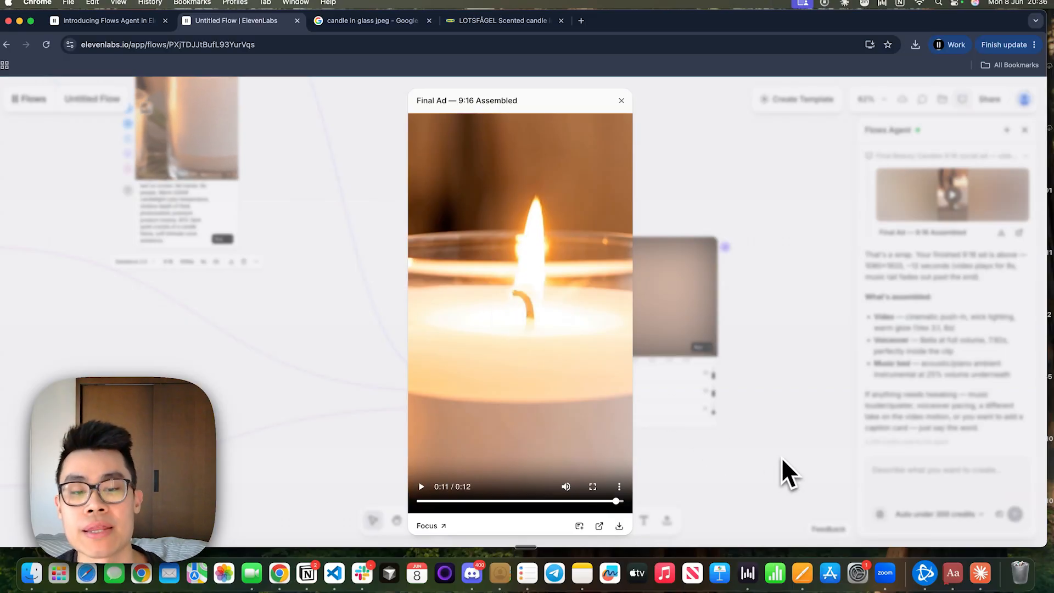
left_click(761, 455)
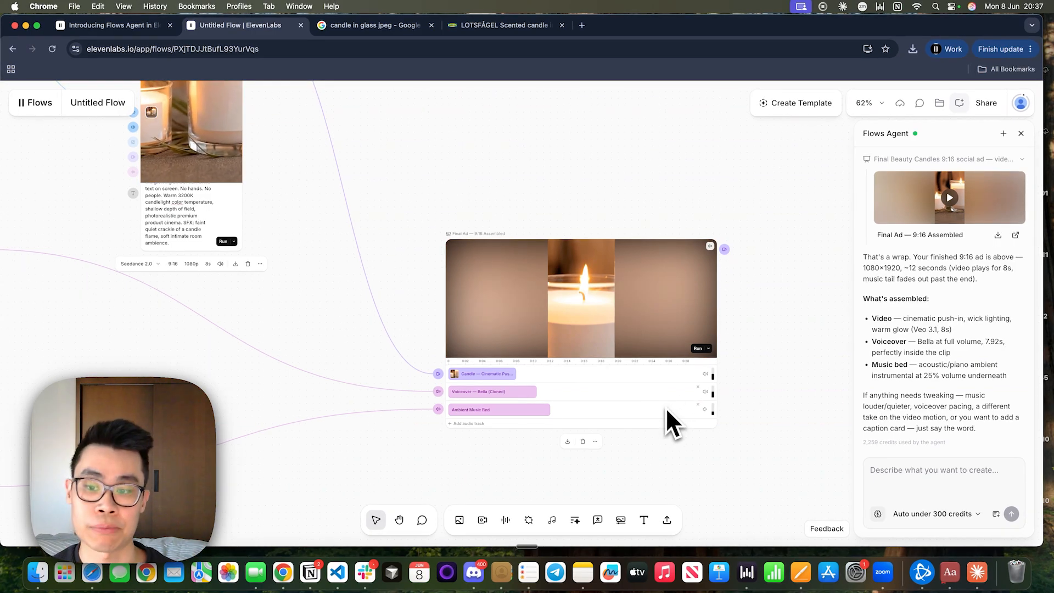
Adjust the composition's track volumes to about 73% for the voiceover and about 67% for the ambient music bed.
scroll(768, 383, "up", 5)
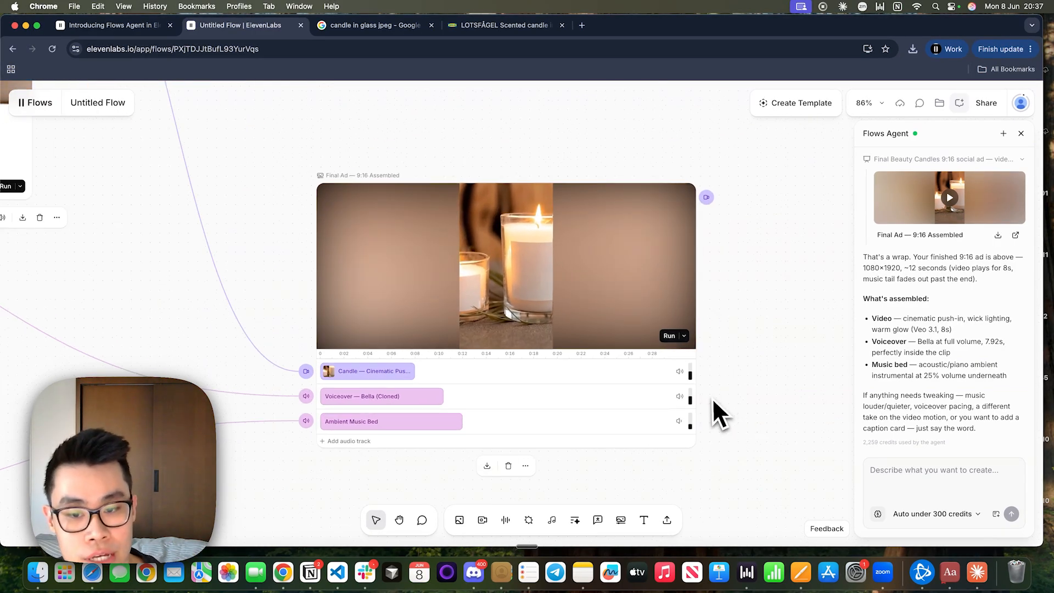
scroll(708, 404, "up", 6)
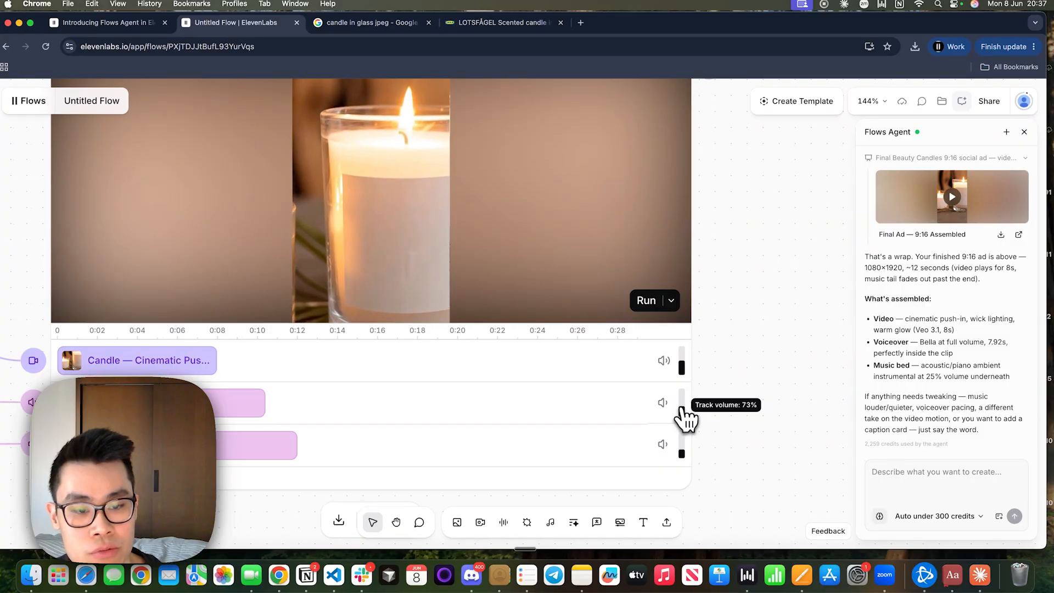
scroll(682, 455, "up", 3)
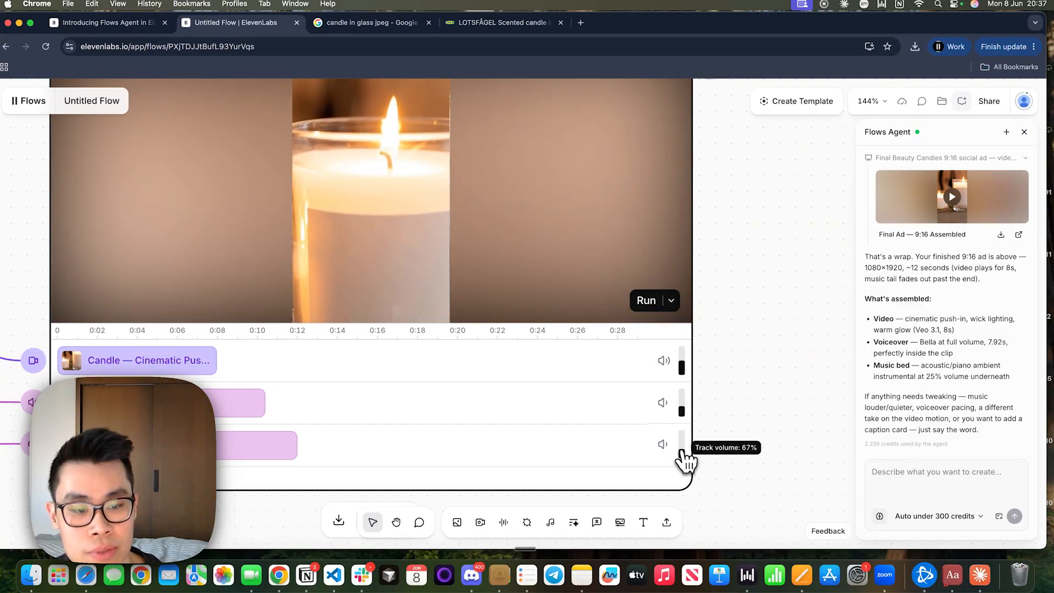
scroll(769, 414, "down", 3)
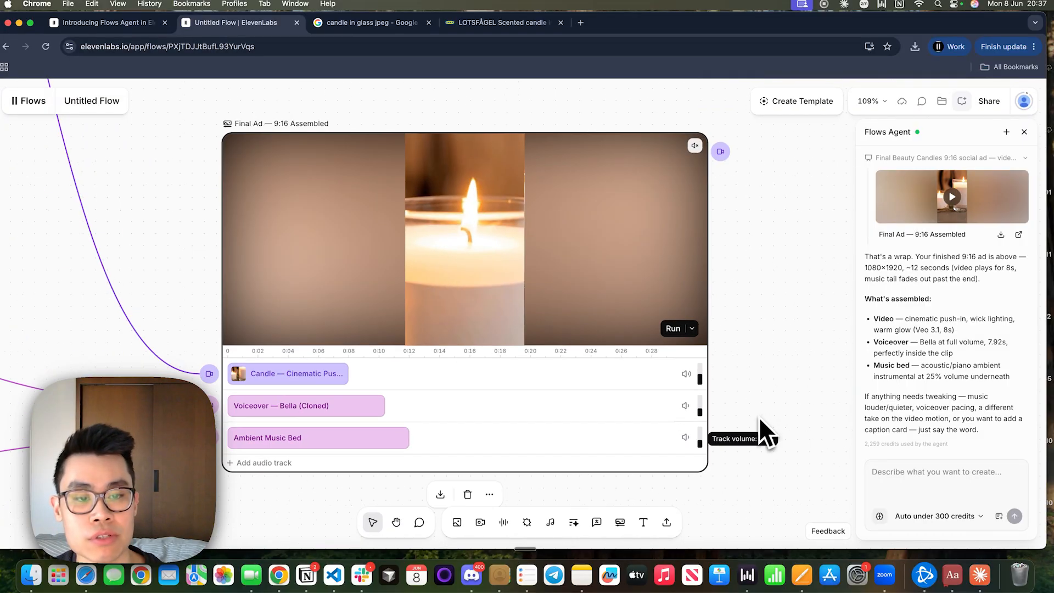
Download the Final Ad video from its composition node.
scroll(769, 338, "down", 2)
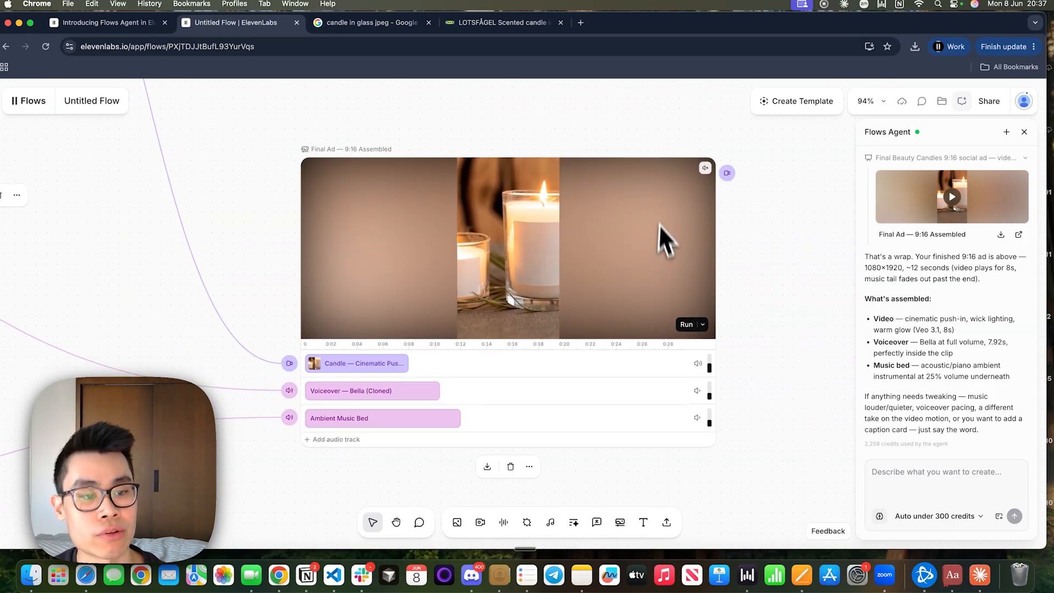
left_click(487, 467)
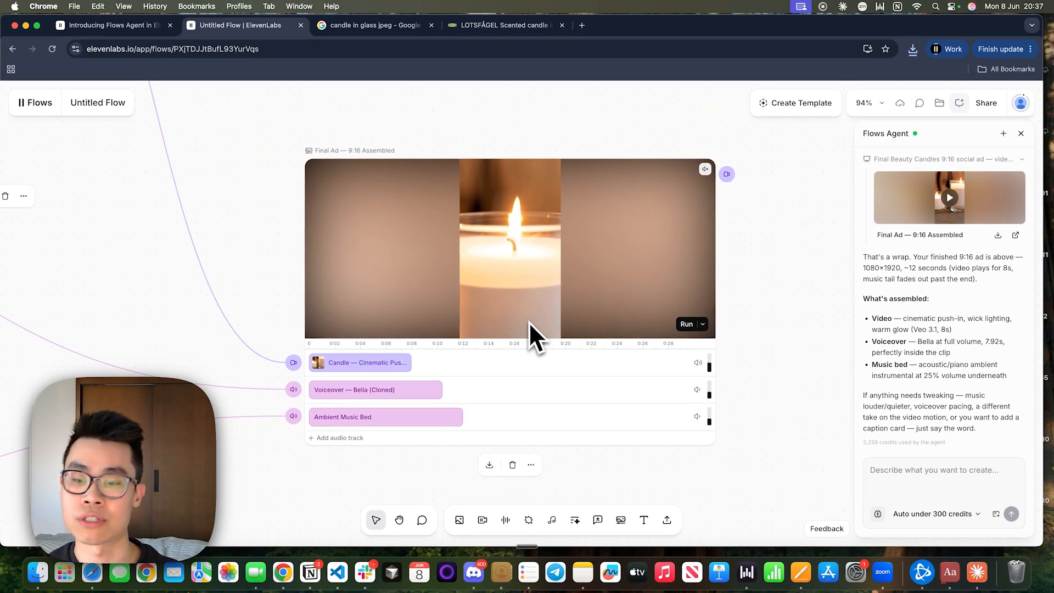
Look over the completed flow from the product photo through the video, voiceover and music nodes to the final ad.
scroll(528, 322, "down", 5)
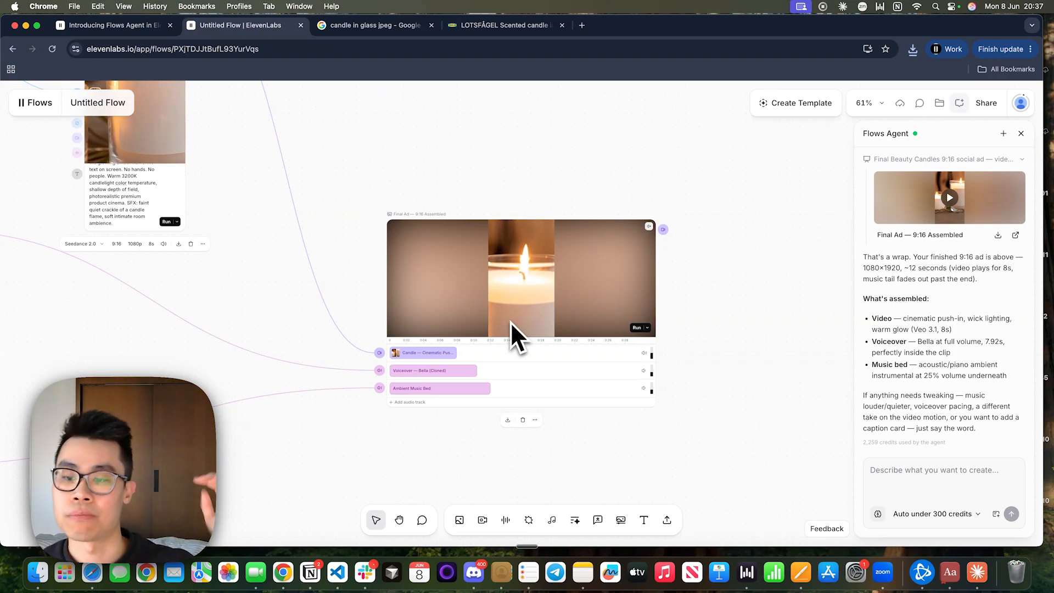
scroll(712, 342, "down", 3)
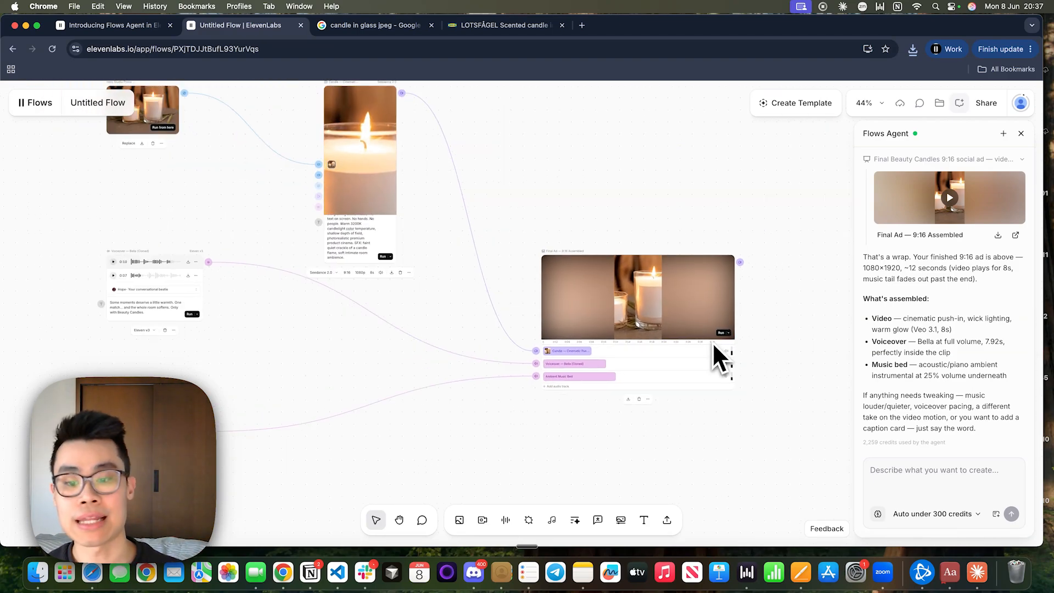
scroll(456, 212, "up", 3)
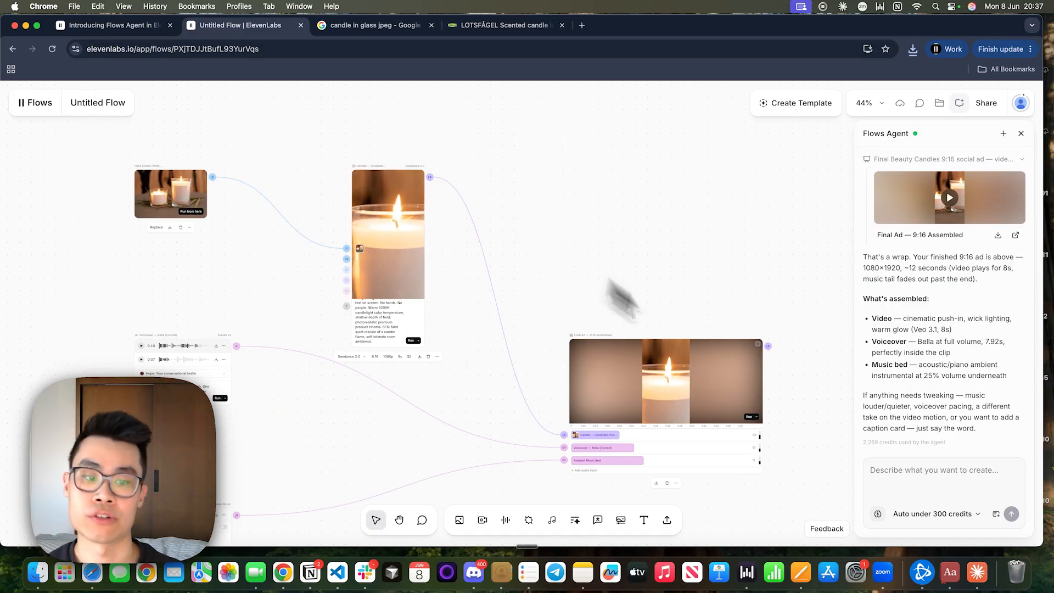
scroll(543, 281, "down", 2)
scroll(543, 281, "left", 2)
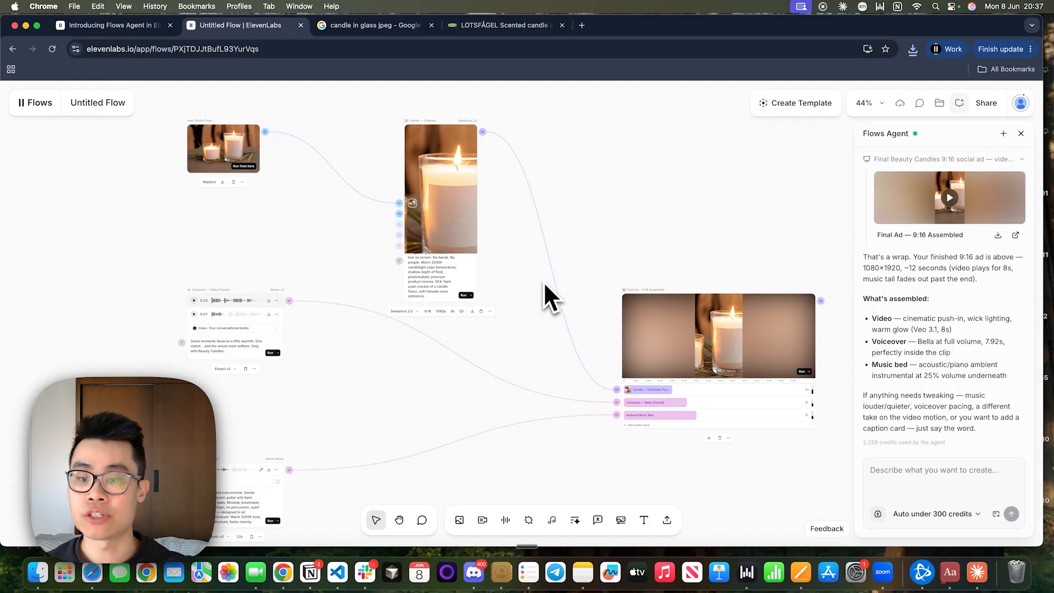
scroll(545, 282, "down", 2)
scroll(545, 283, "left", 2)
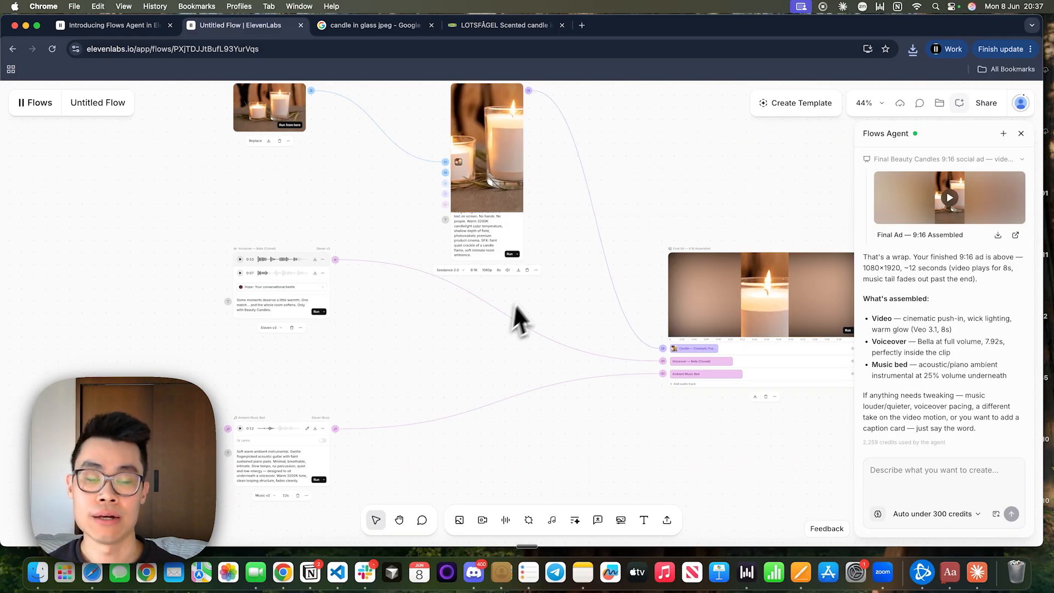
scroll(529, 293, "down", 3)
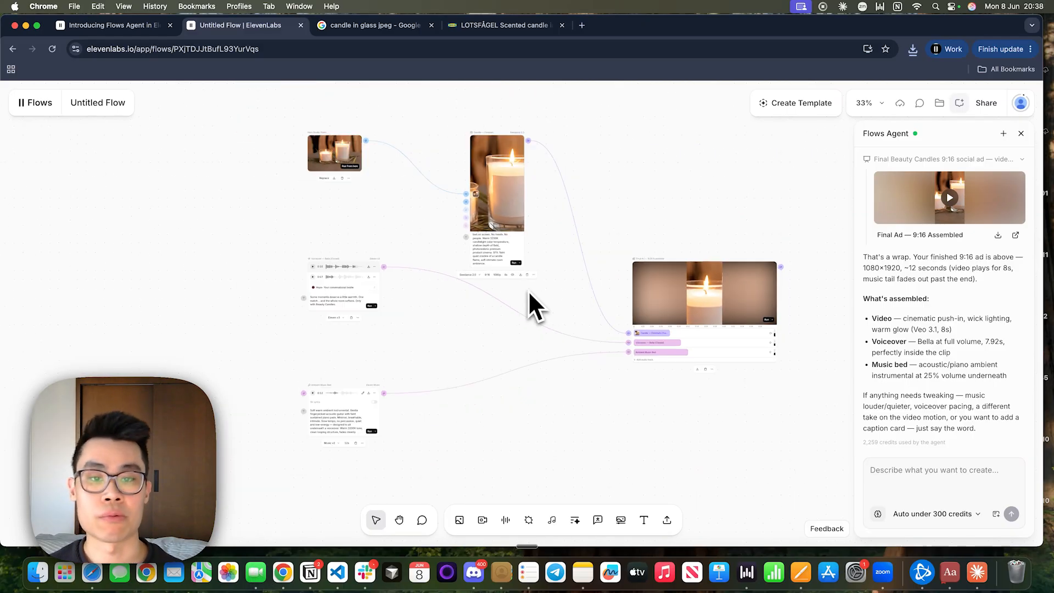
scroll(529, 294, "up", 3)
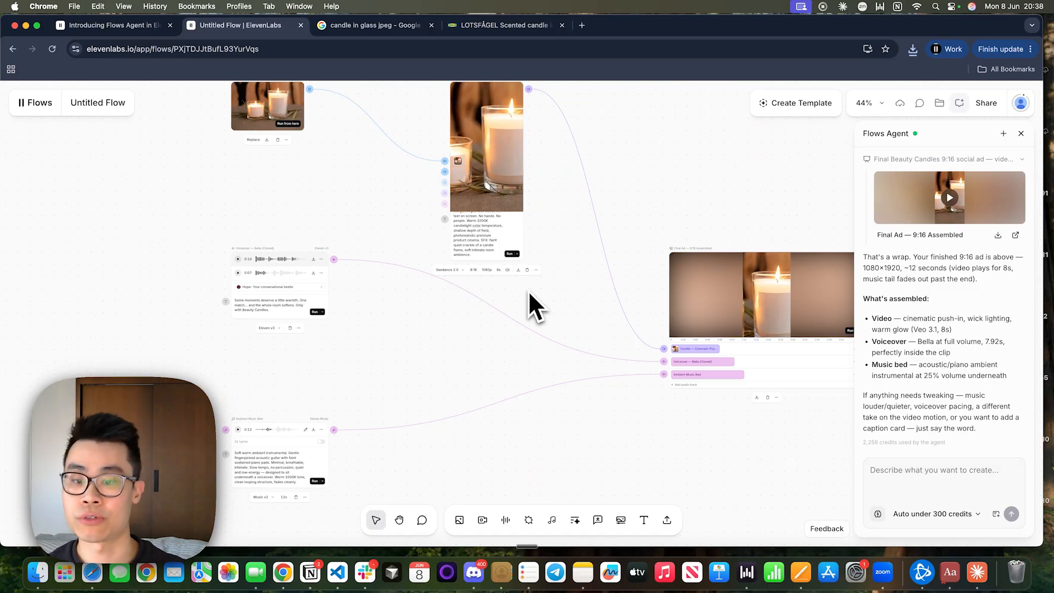
scroll(529, 294, "down", 3)
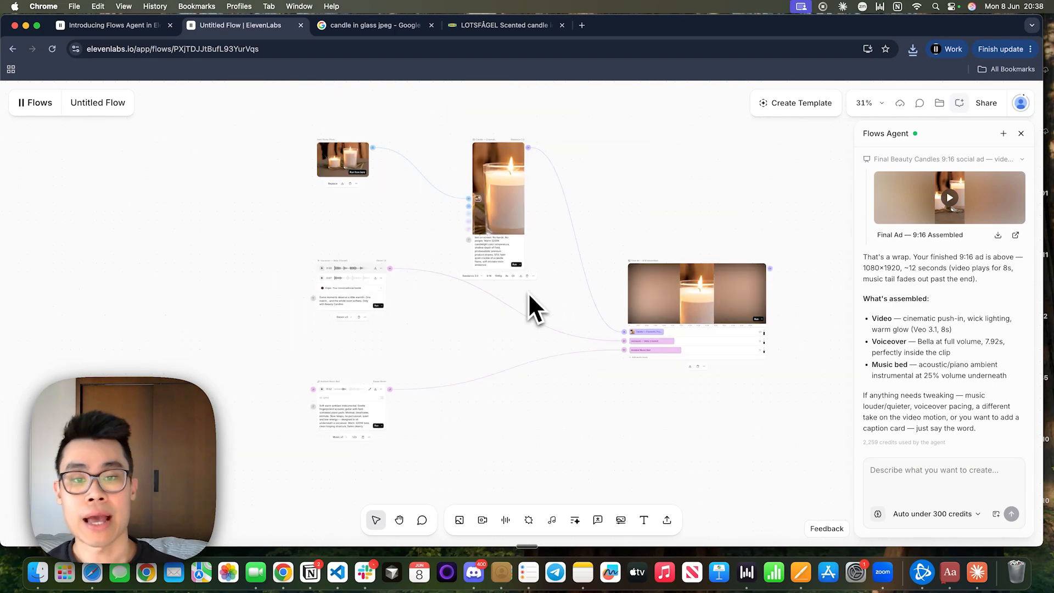